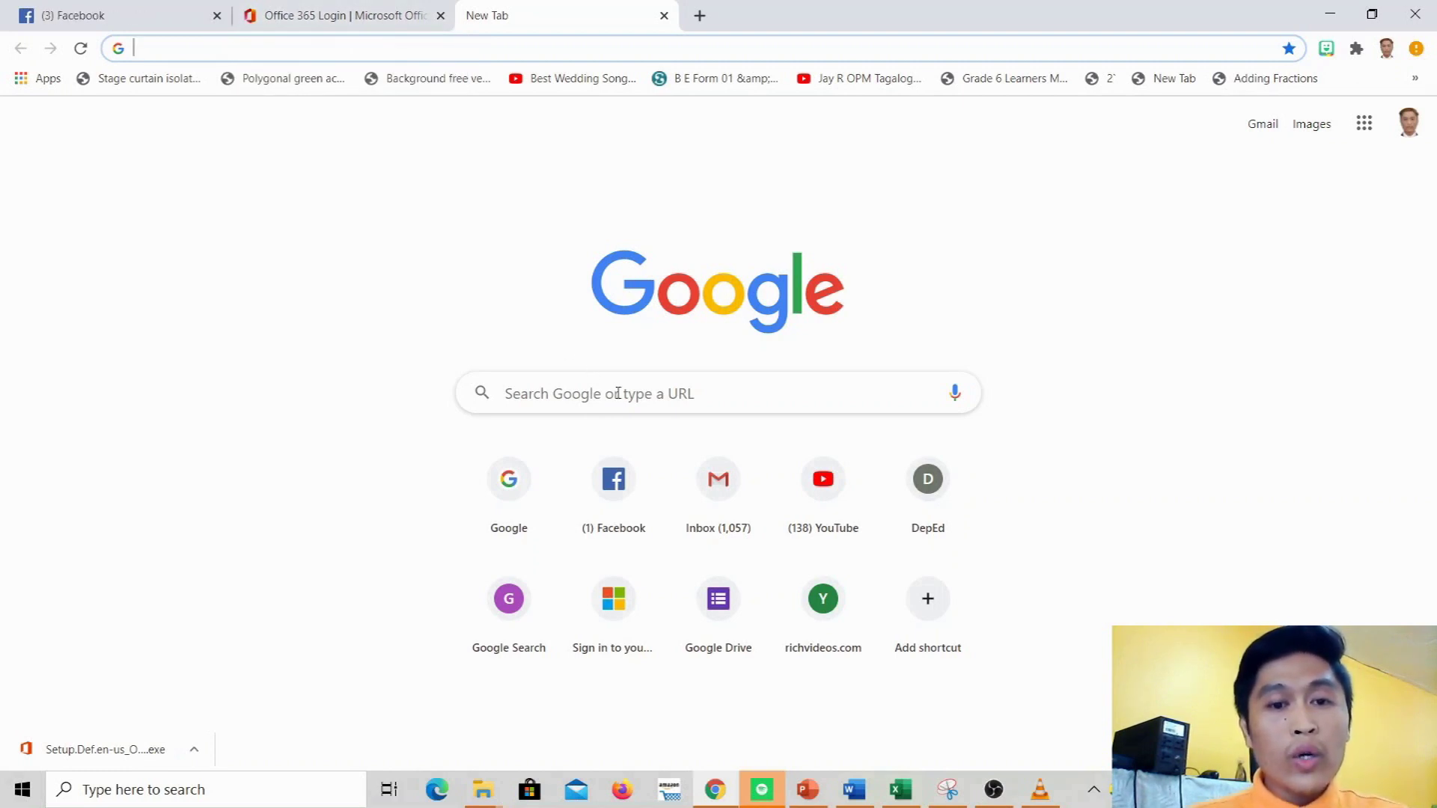
Search Google for 'office 365' and open the Office 365 Login result.
{"action": "left_click", "coordinate": [619, 393]}
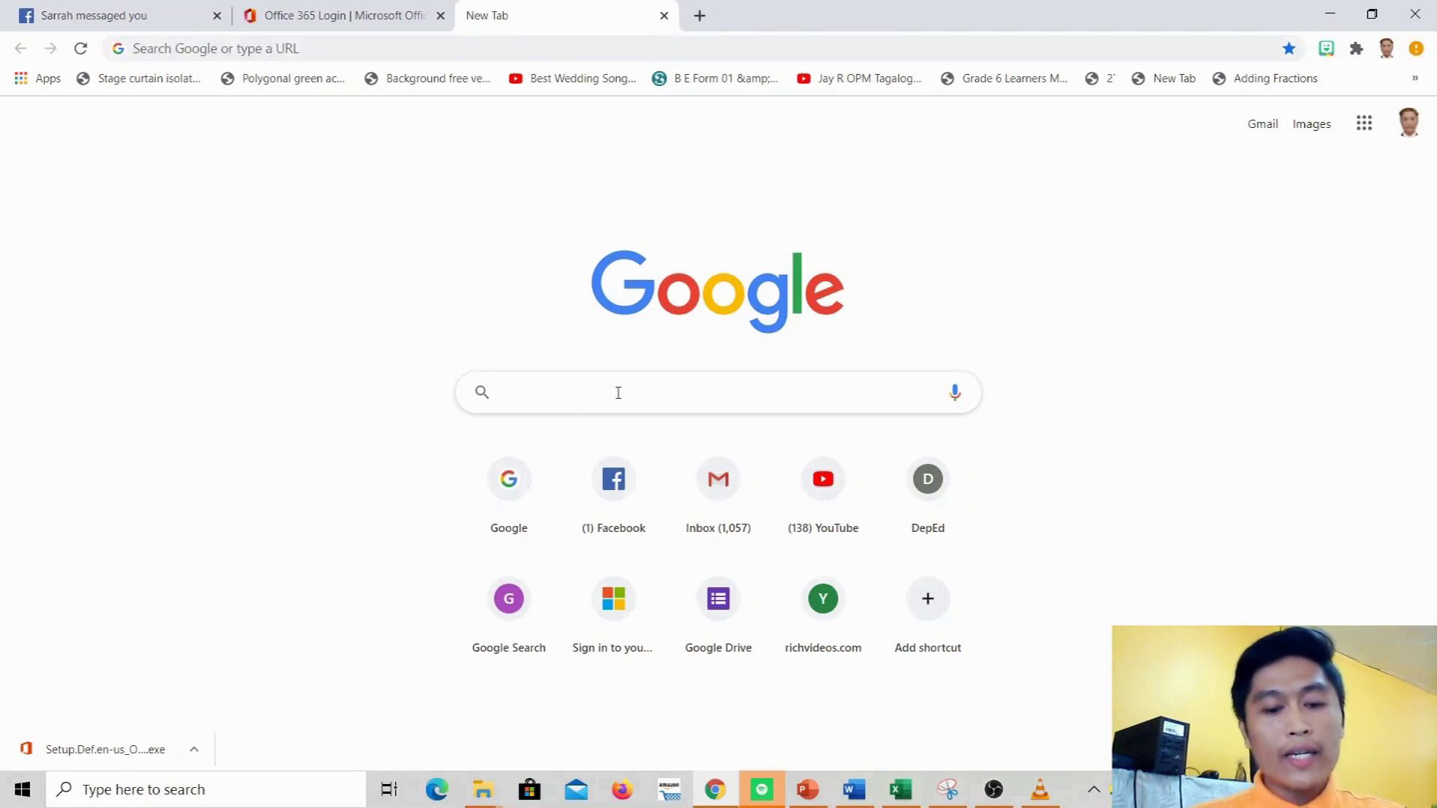
{"action": "type", "text": "offic"}
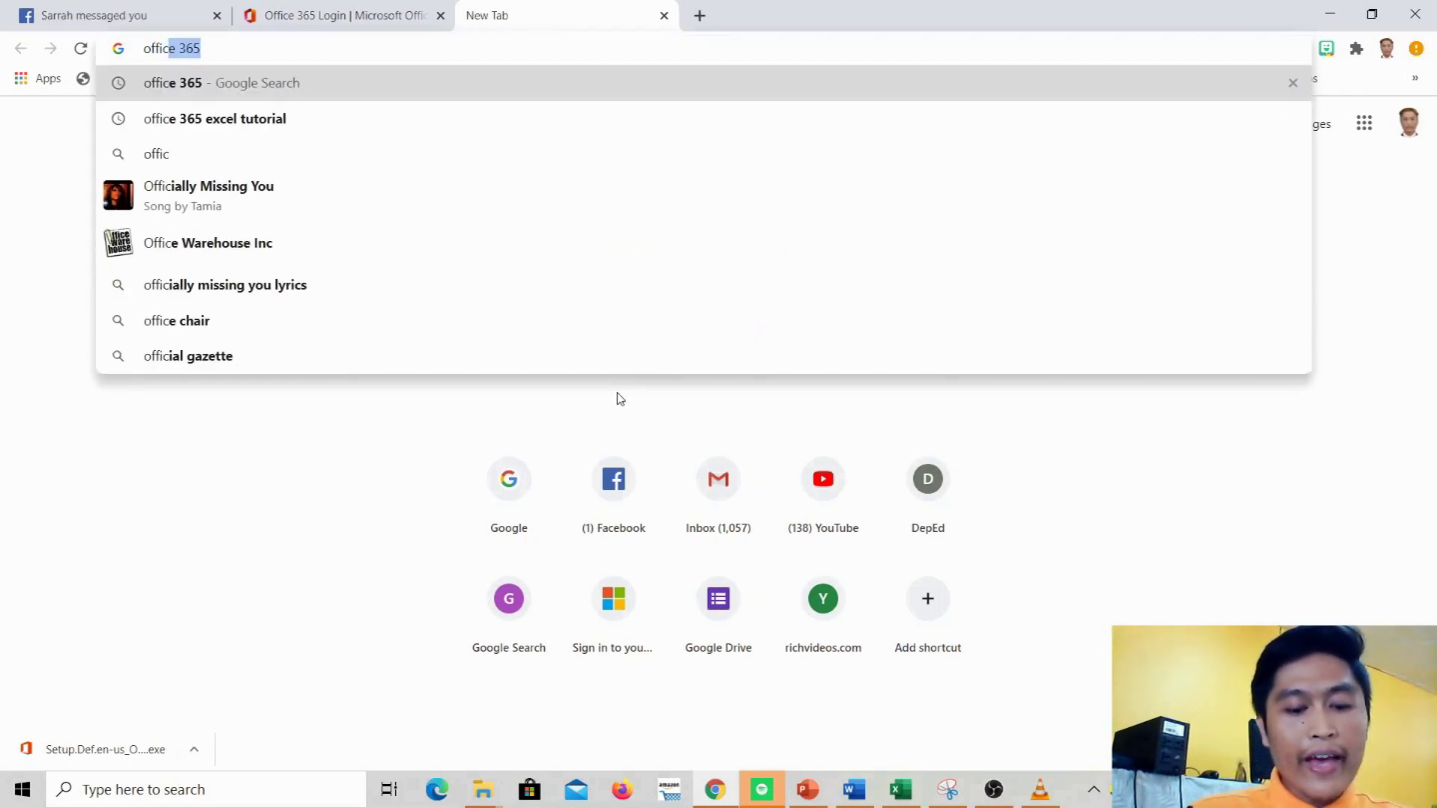
{"action": "type", "text": "e 26"}
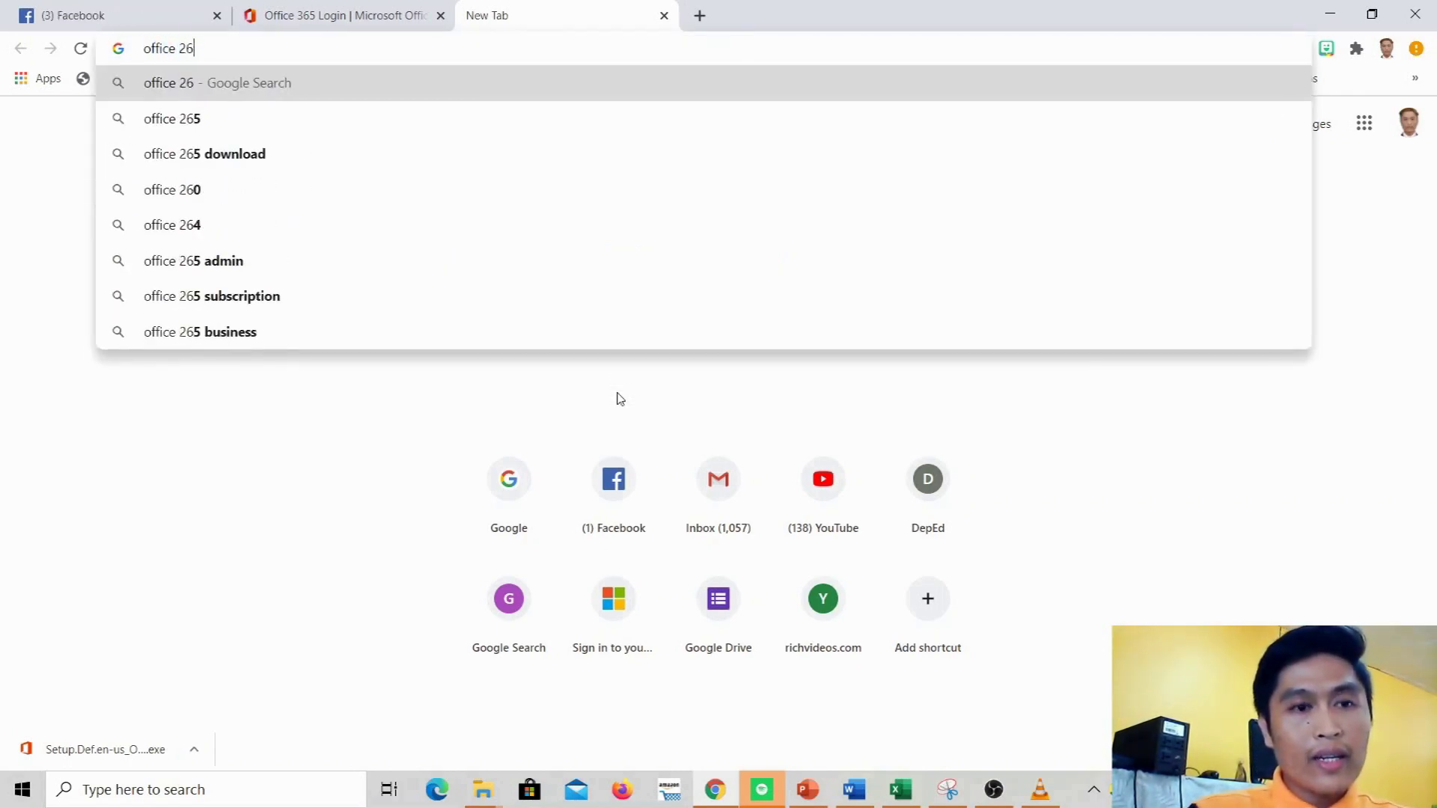
{"action": "key", "text": "BackSpace"}
{"action": "key", "text": "BackSpace"}
{"action": "key", "text": "BackSpace"}
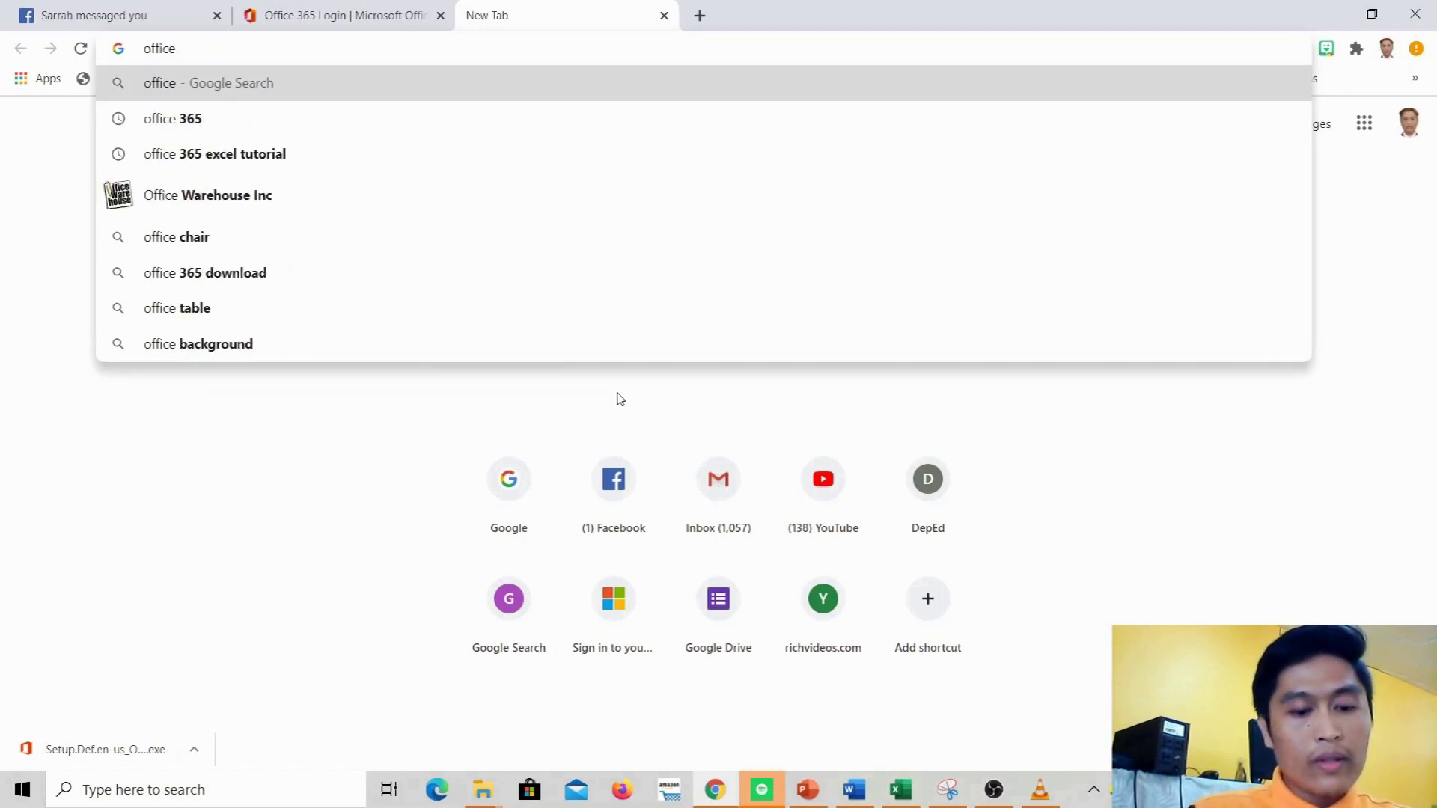
{"action": "type", "text": "365"}
{"action": "key", "text": "Return"}
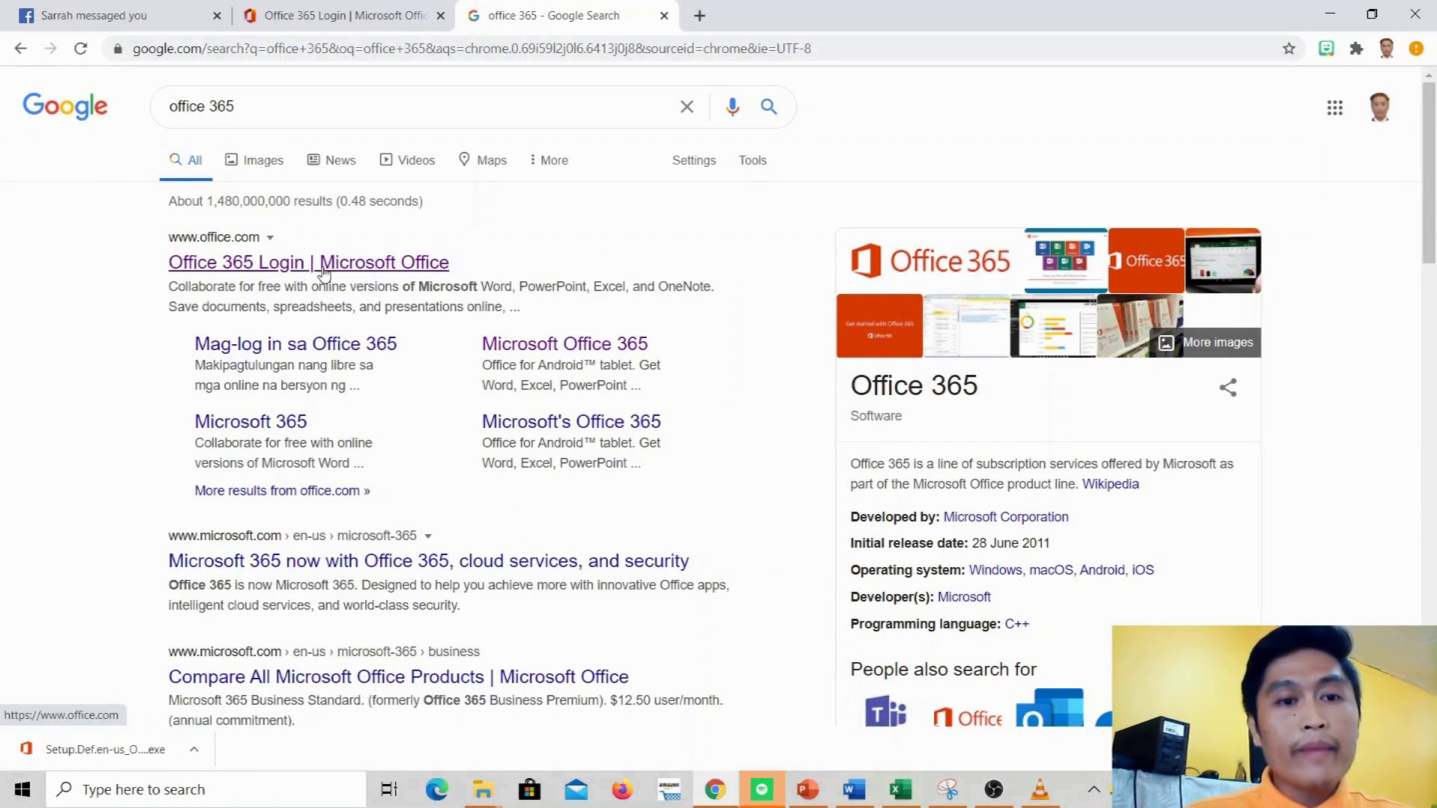
{"action": "left_click", "coordinate": [324, 271]}
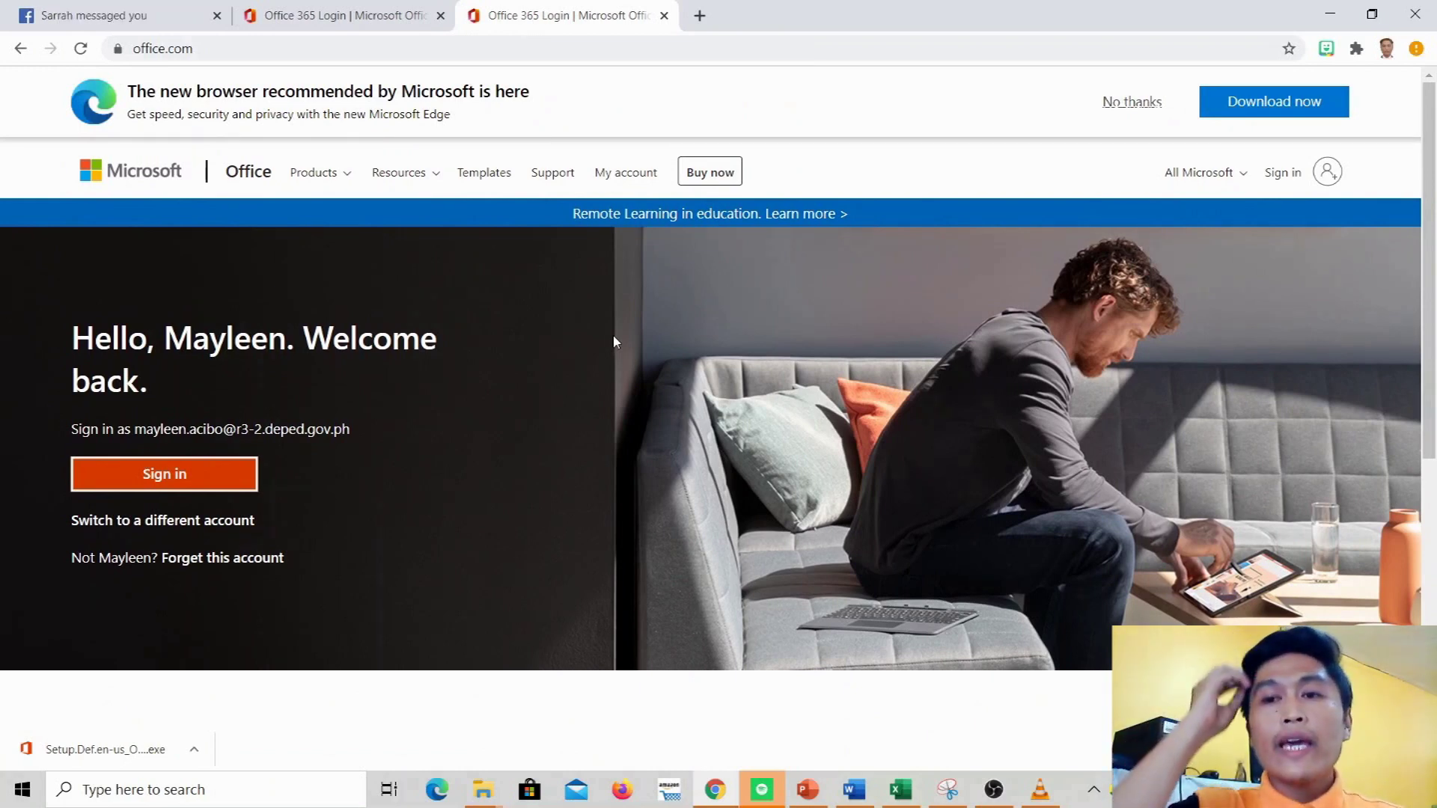
Start signing in on office.com and choose 'Use another account'.
{"action": "left_click", "coordinate": [1315, 187]}
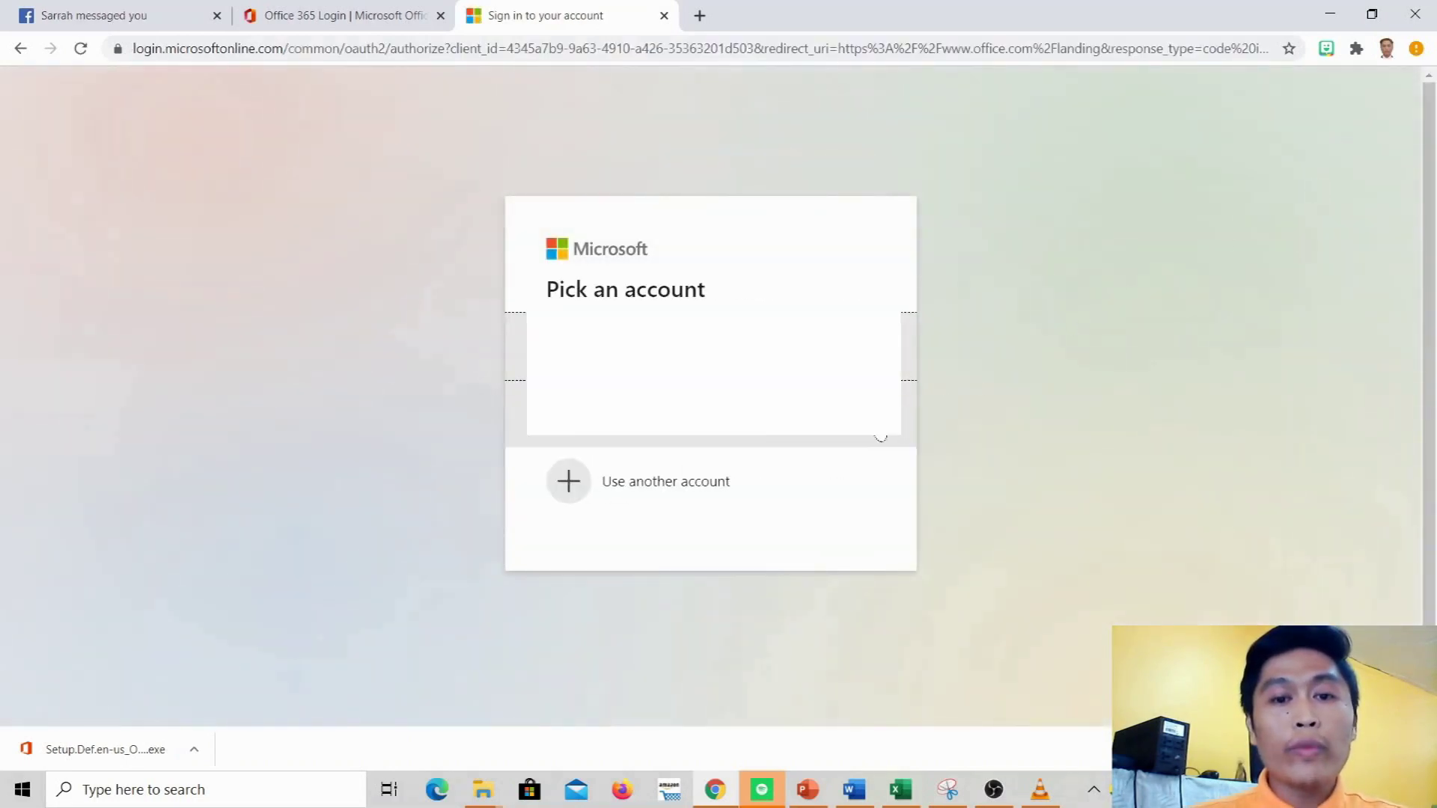
{"action": "left_click", "coordinate": [681, 487]}
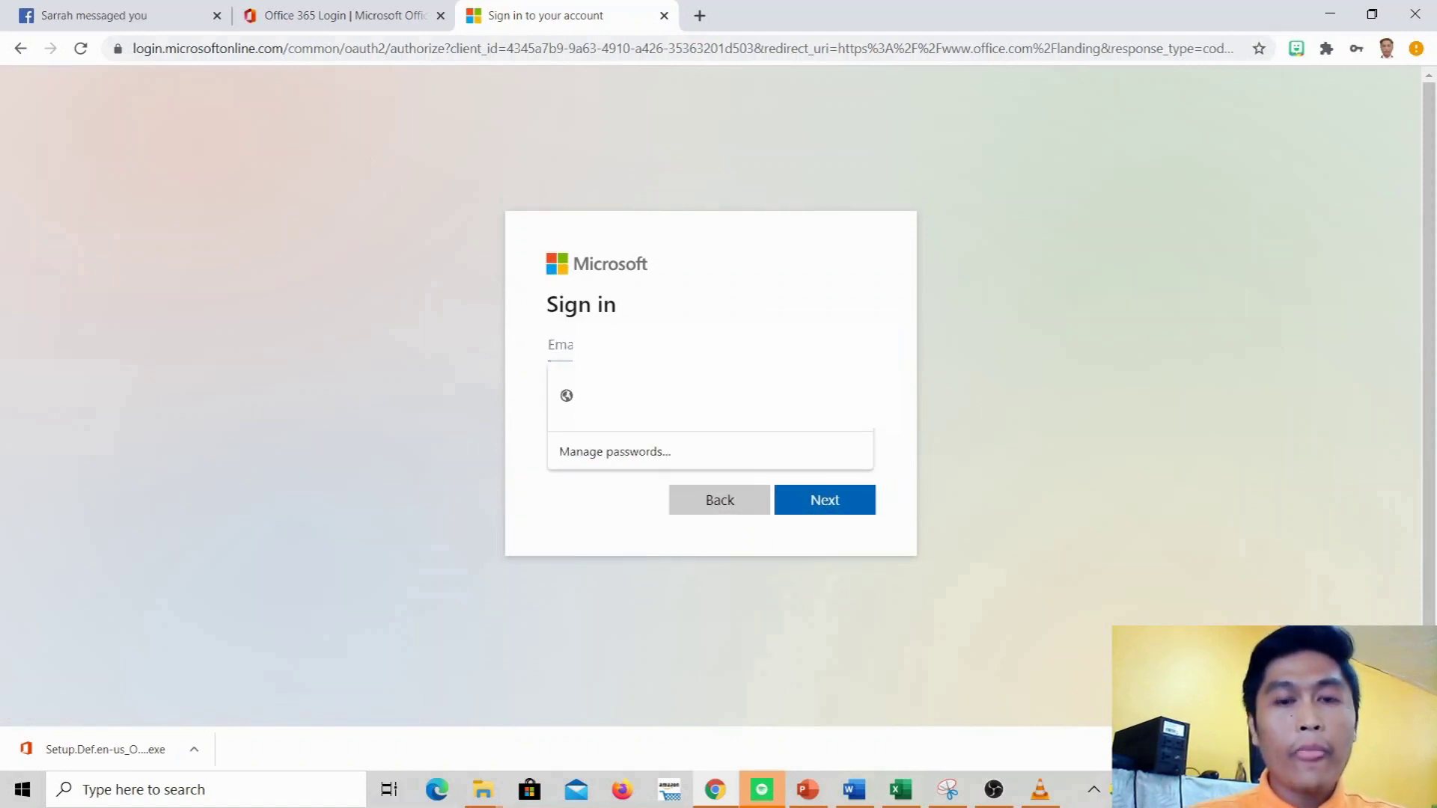
{"action": "left_click", "coordinate": [1030, 200]}
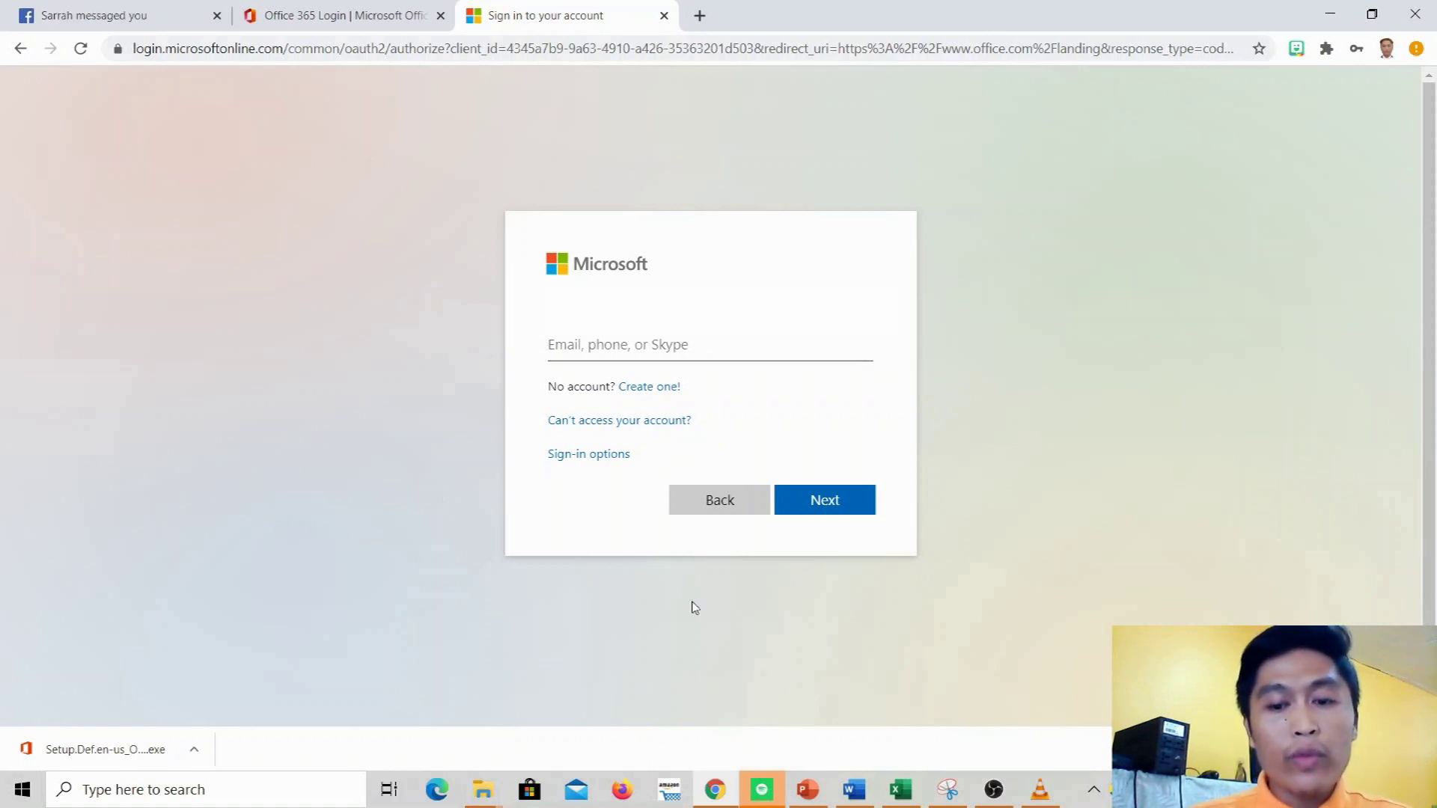
Submit the account, paste the account password to sign in, and decline Chrome's password saving.
{"action": "left_click", "coordinate": [848, 504]}
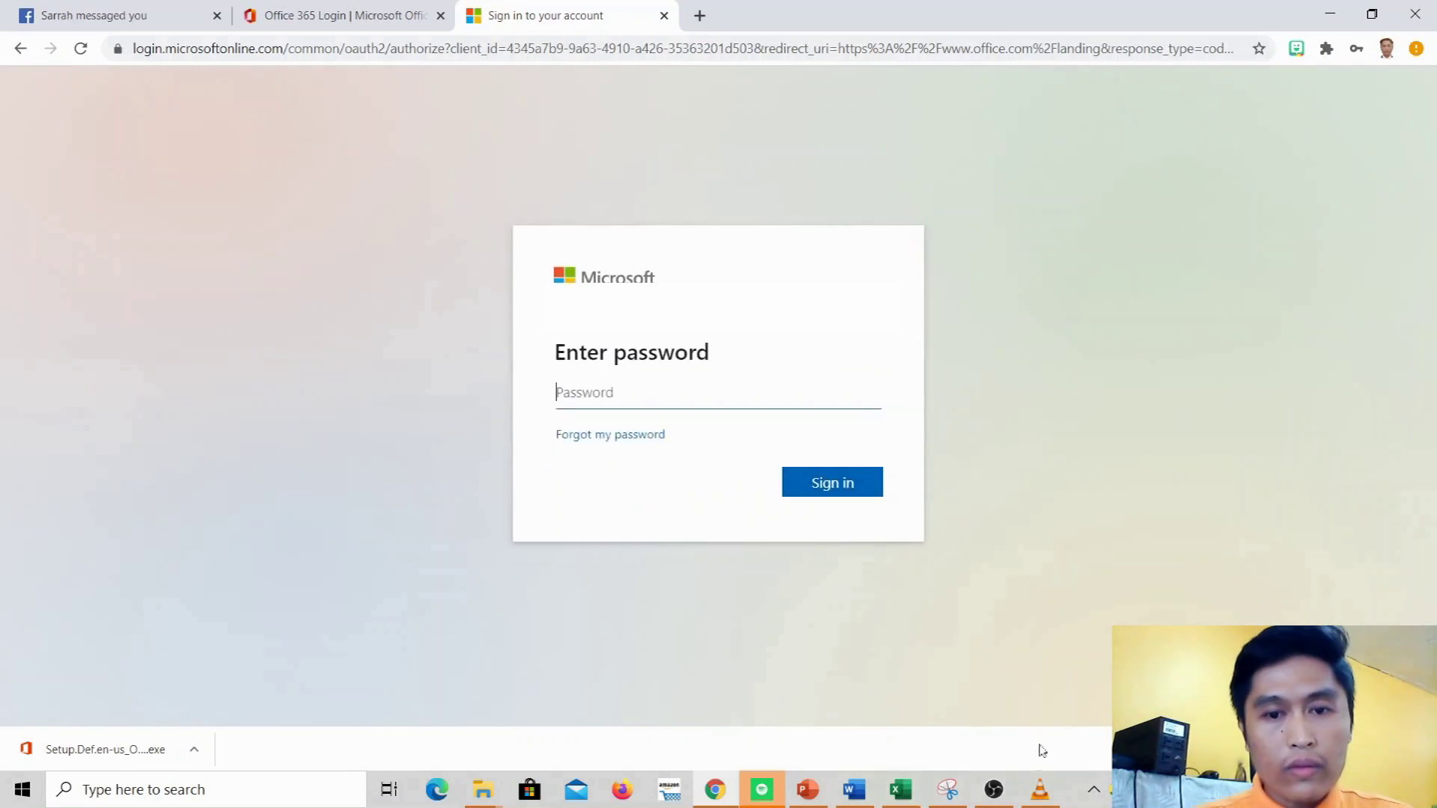
{"action": "key", "text": "ctrl+v"}
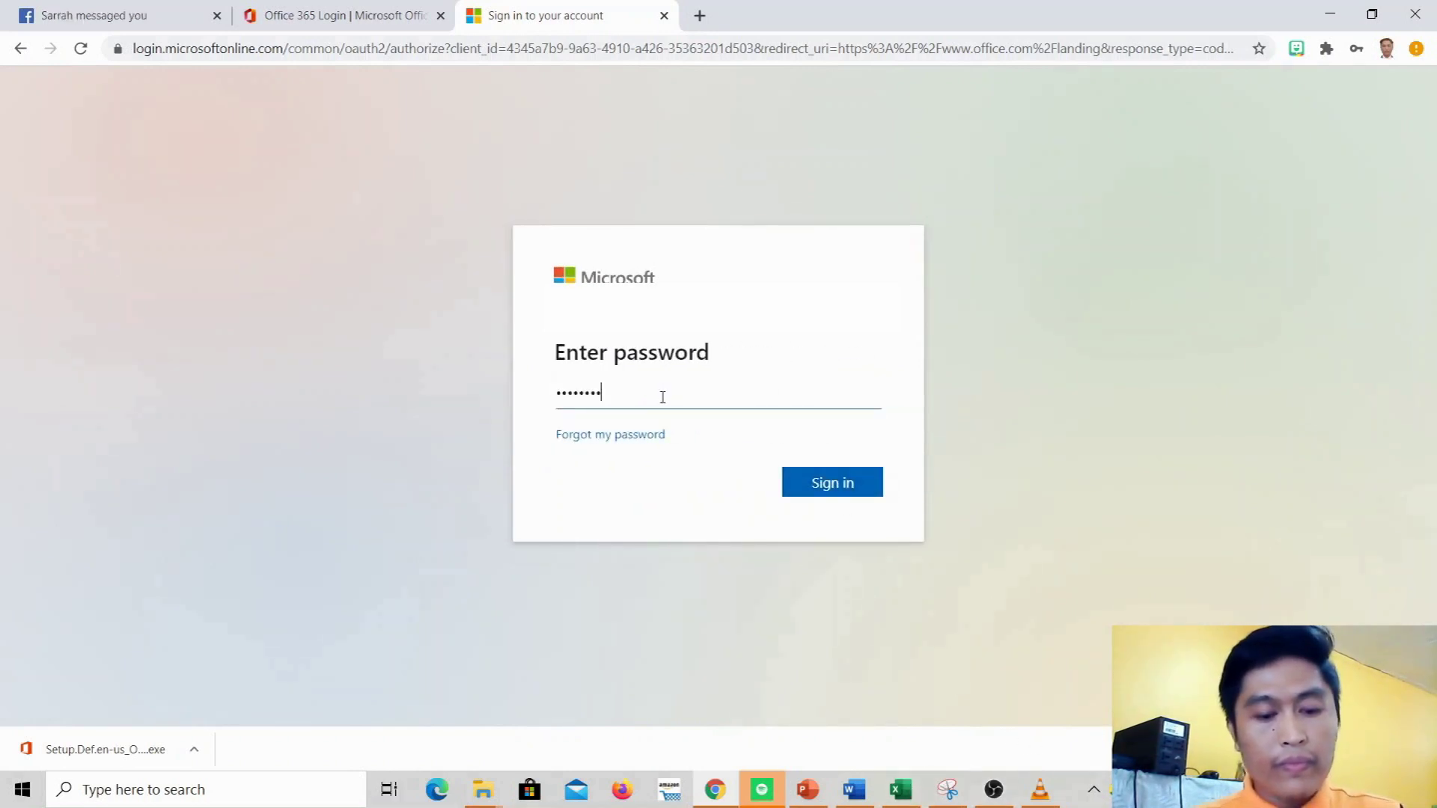
{"action": "left_click", "coordinate": [837, 487]}
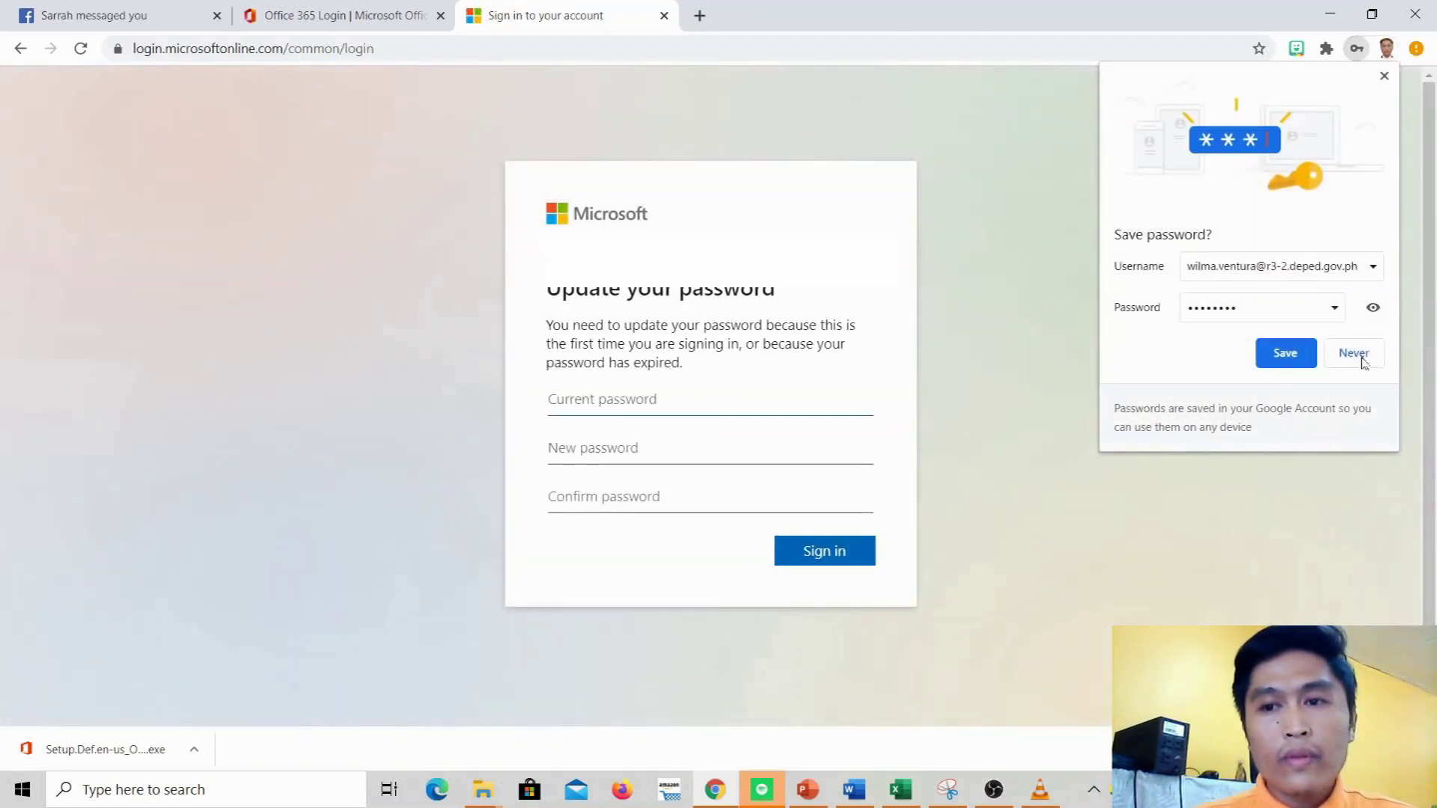
{"action": "left_click", "coordinate": [1362, 357]}
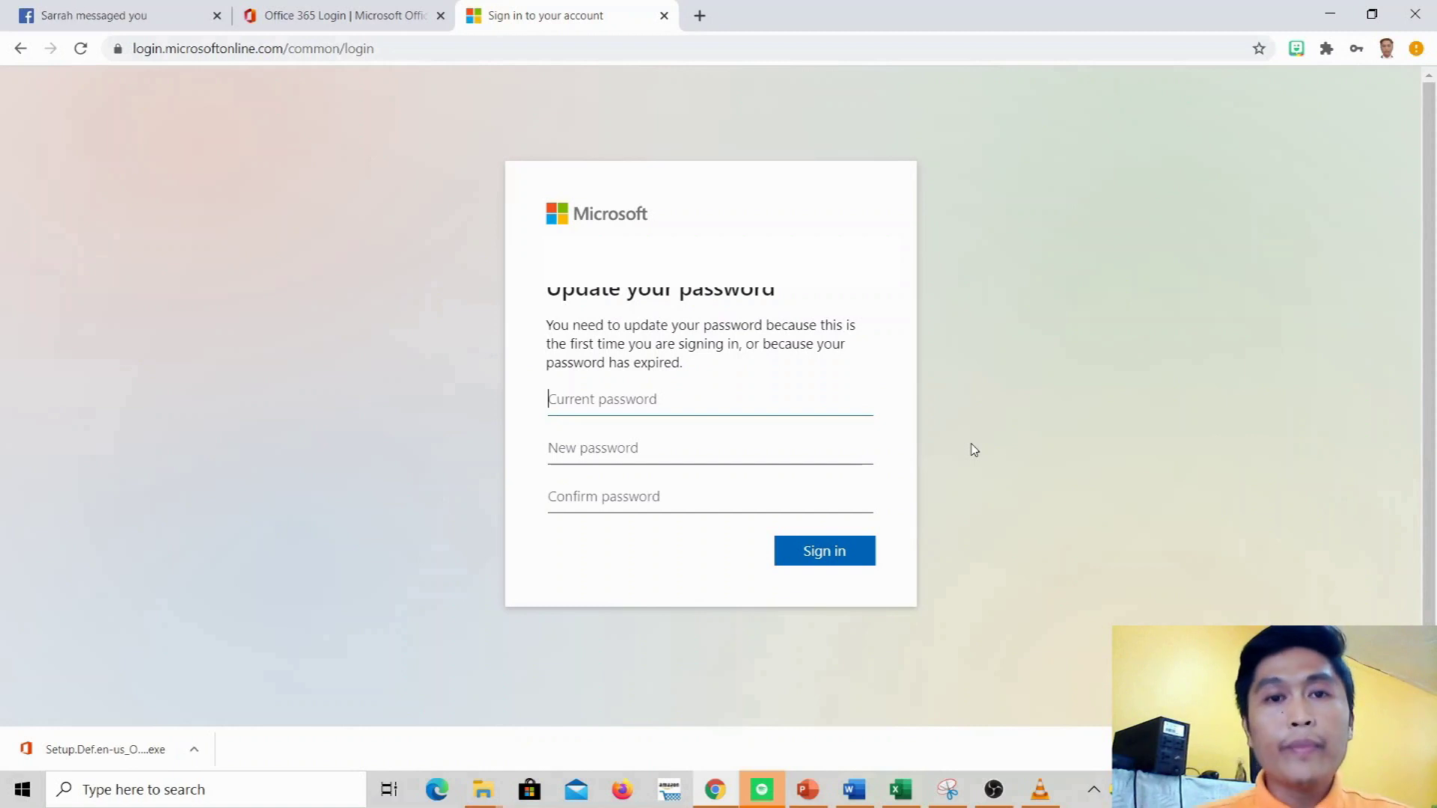
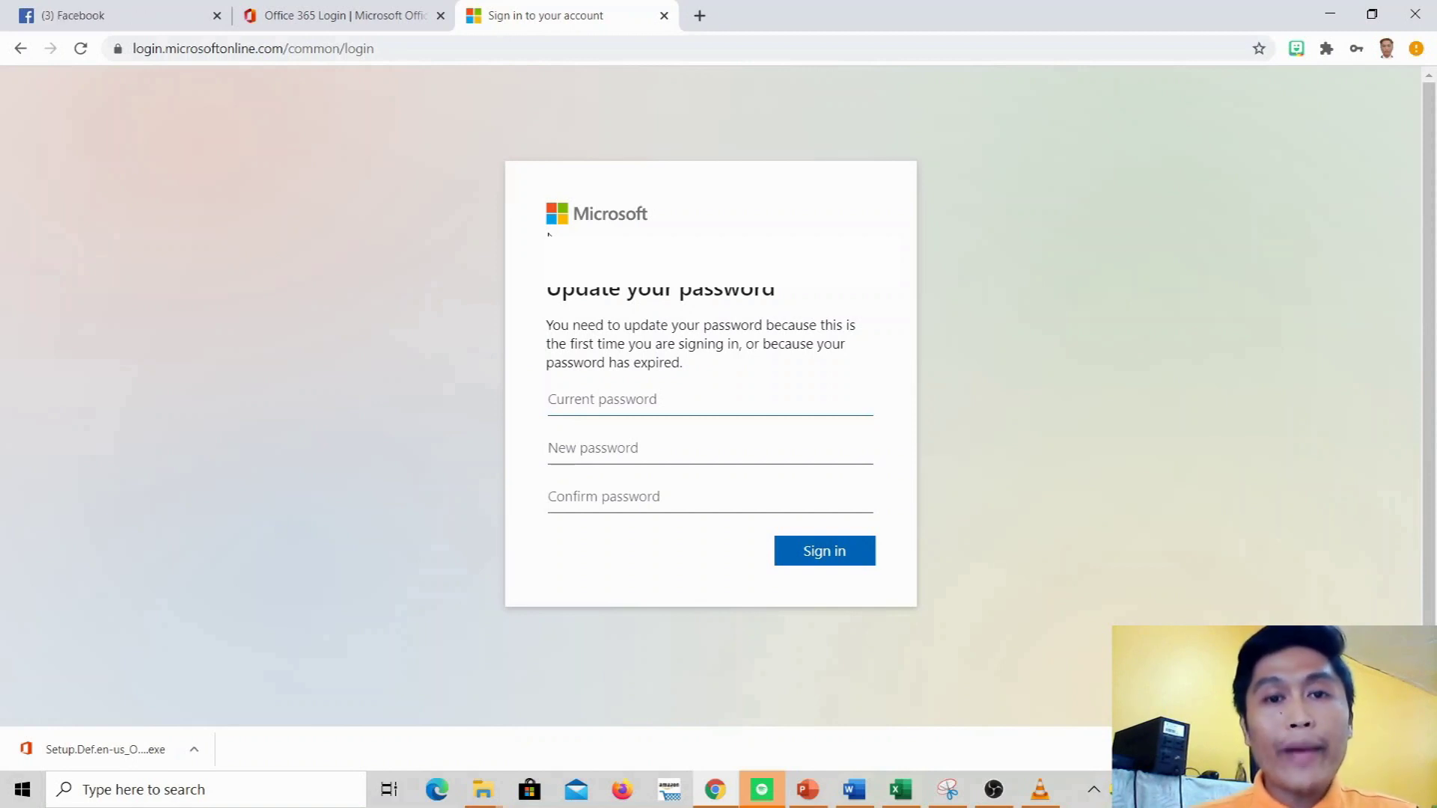
On 'Update your password', enter the current password, then the new password in both New and Confirm fields.
{"action": "left_click", "coordinate": [619, 406]}
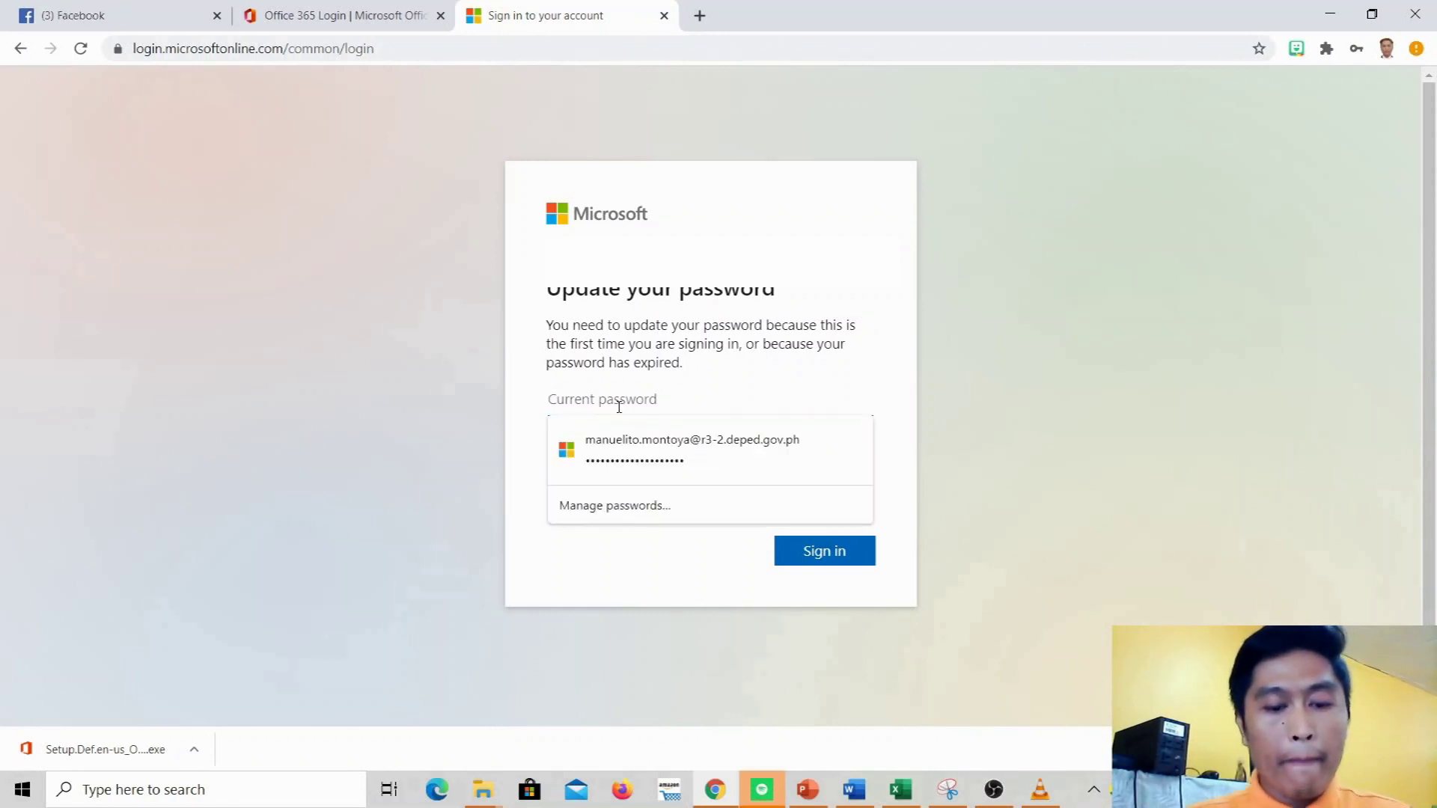
{"action": "type", "text": "********"}
{"action": "left_click", "coordinate": [619, 449]}
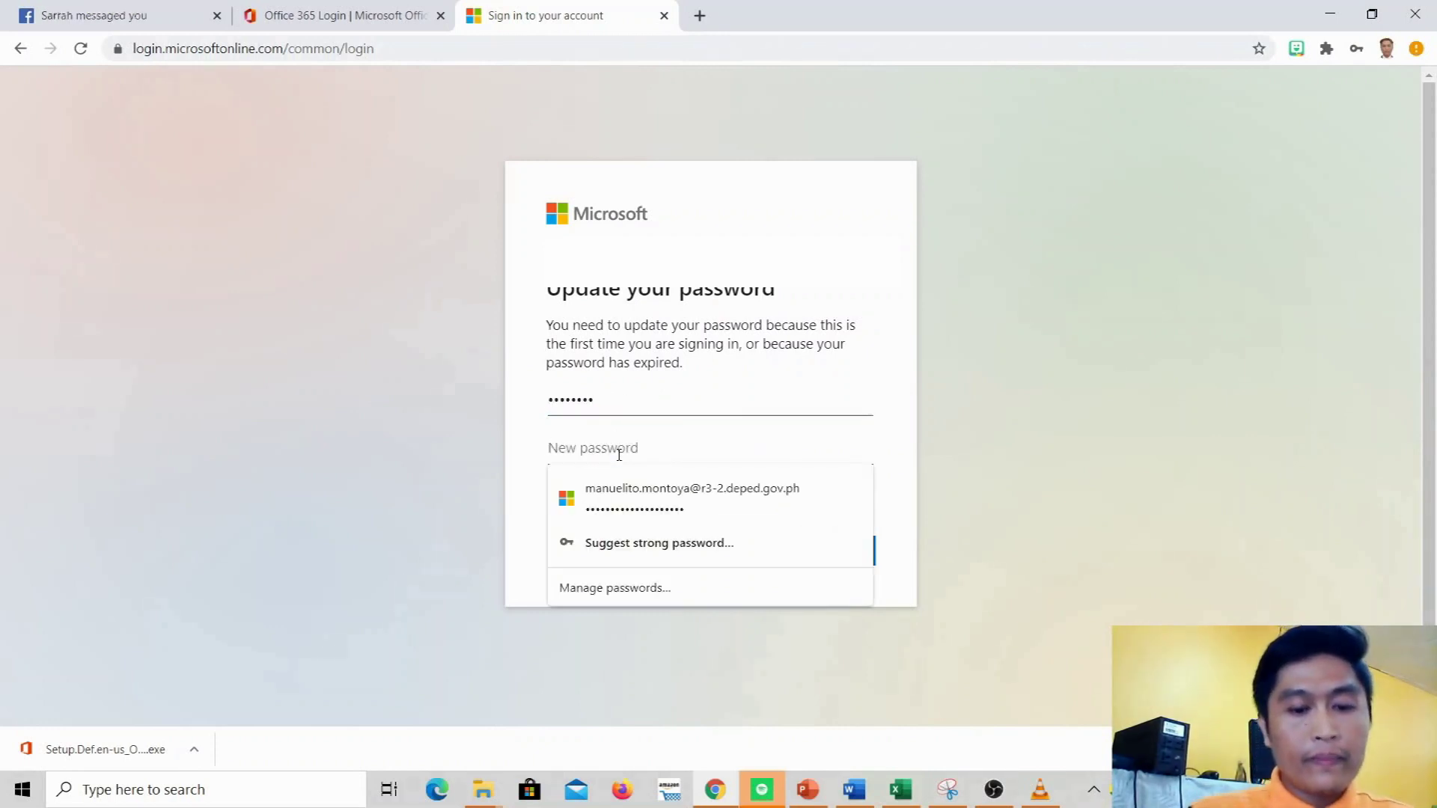
{"action": "type", "text": "*********"}
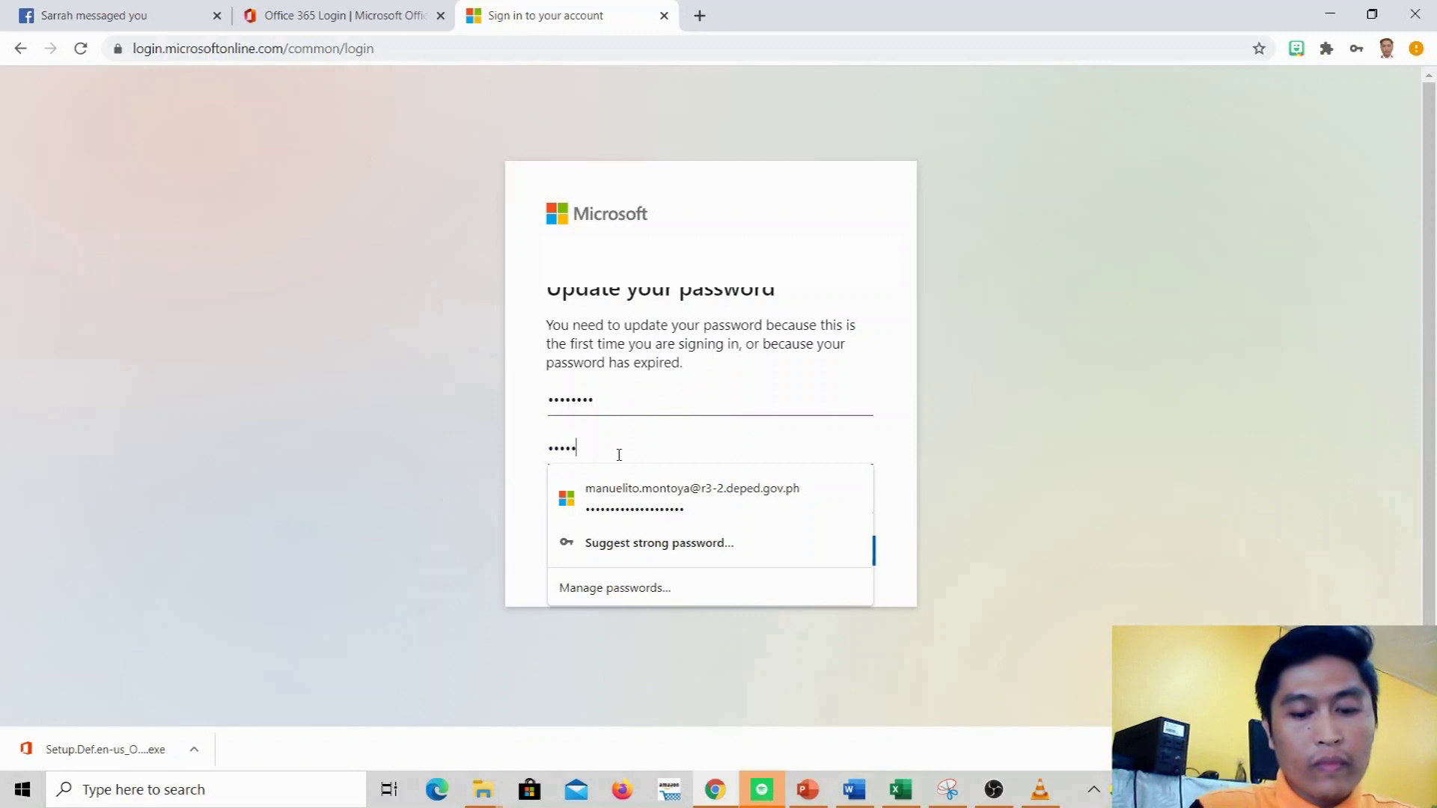
{"action": "key", "text": "BackSpace"}
{"action": "key", "text": "BackSpace"}
{"action": "key", "text": "BackSpace"}
{"action": "key", "text": "BackSpace"}
{"action": "key", "text": "BackSpace"}
{"action": "key", "text": "BackSpace"}
{"action": "key", "text": "BackSpace"}
{"action": "key", "text": "BackSpace"}
{"action": "key", "text": "BackSpace"}
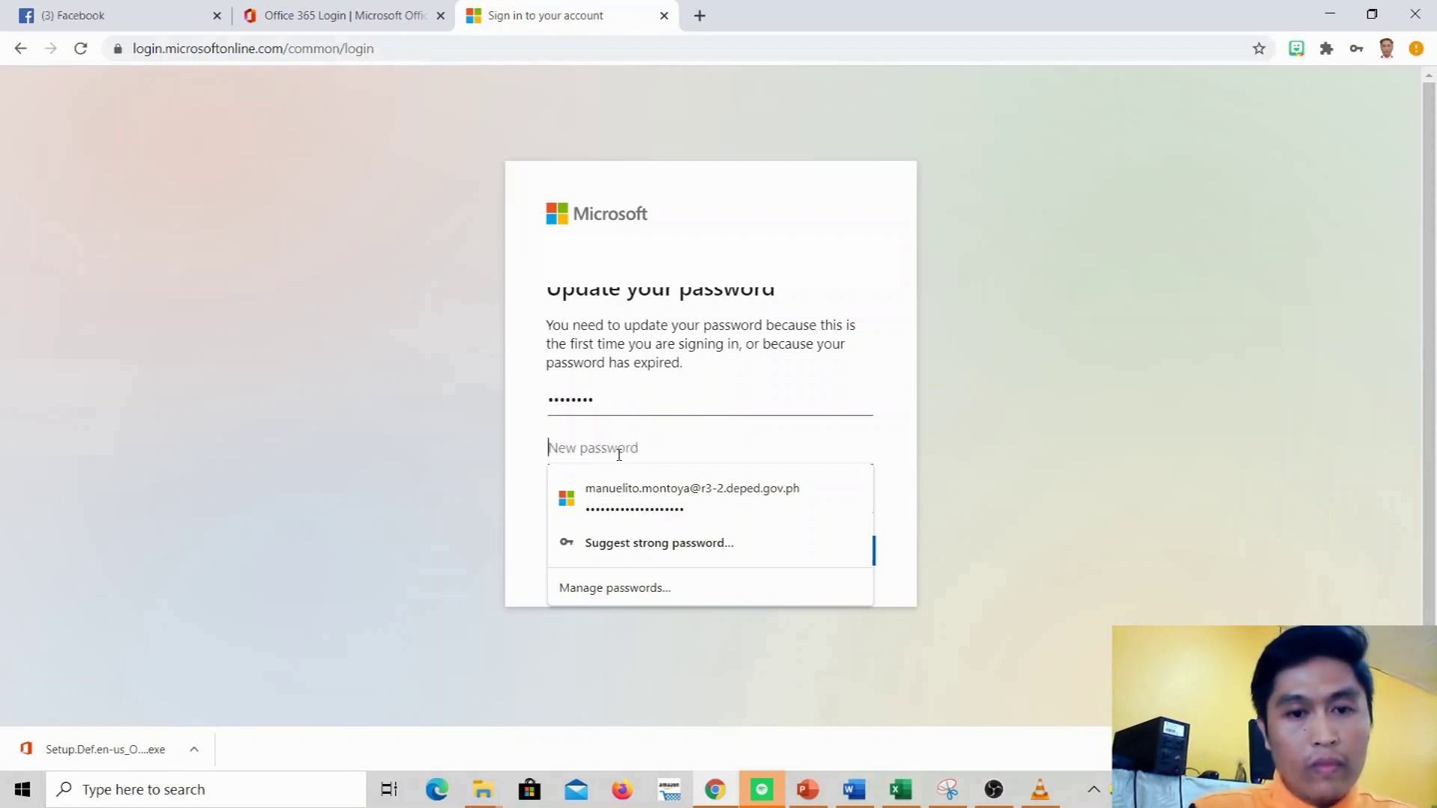
{"action": "type", "text": "***************"}
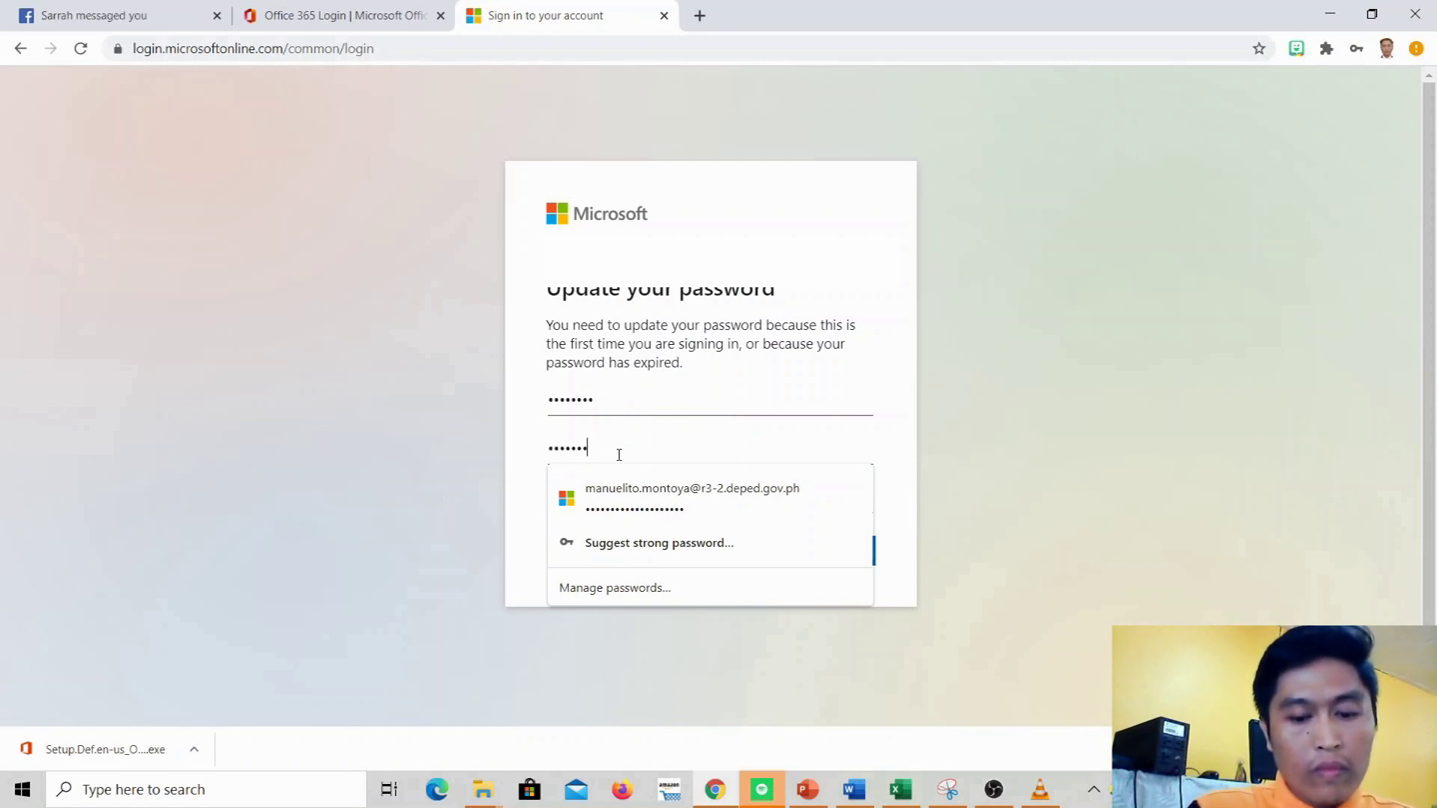
{"action": "type", "text": "*********"}
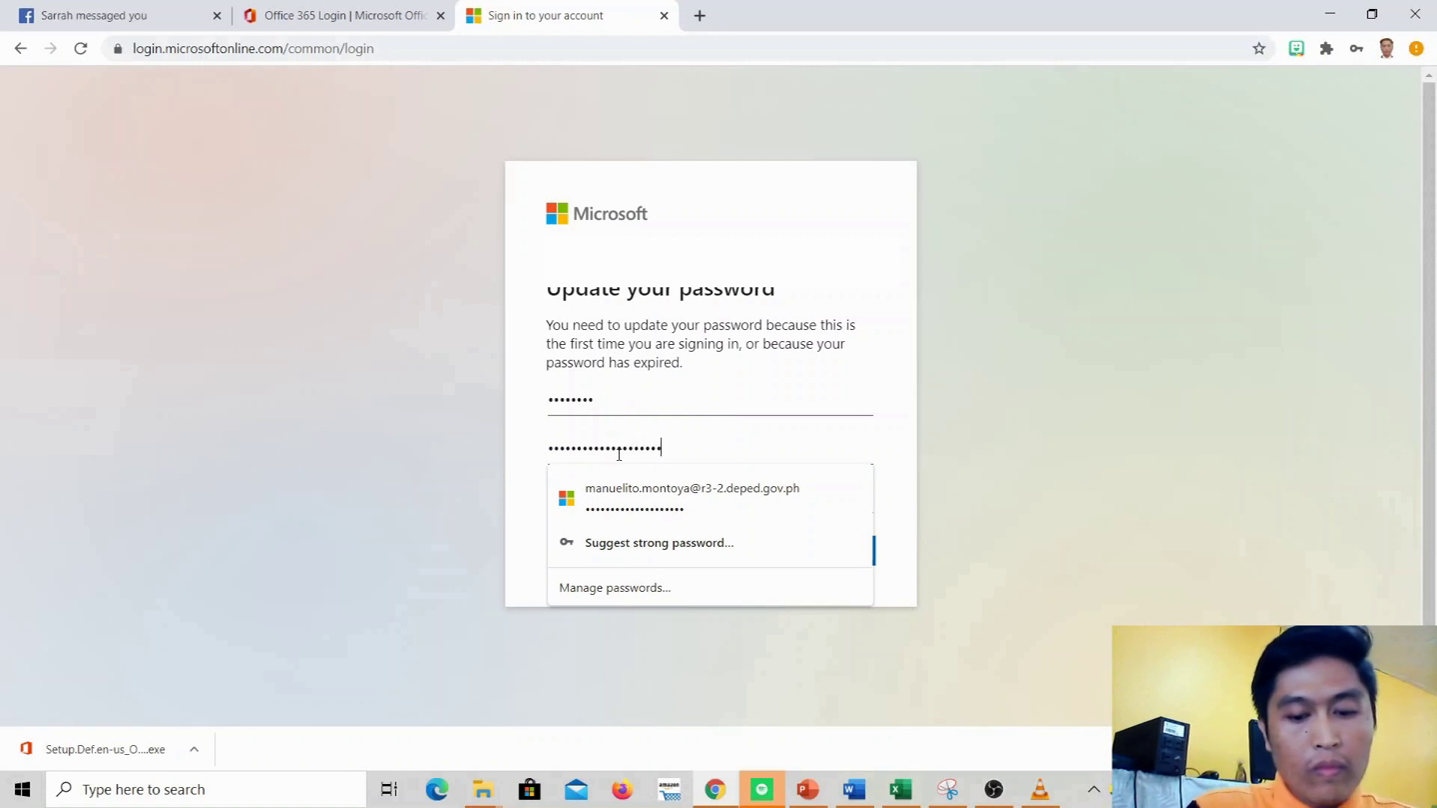
{"action": "type", "text": "***"}
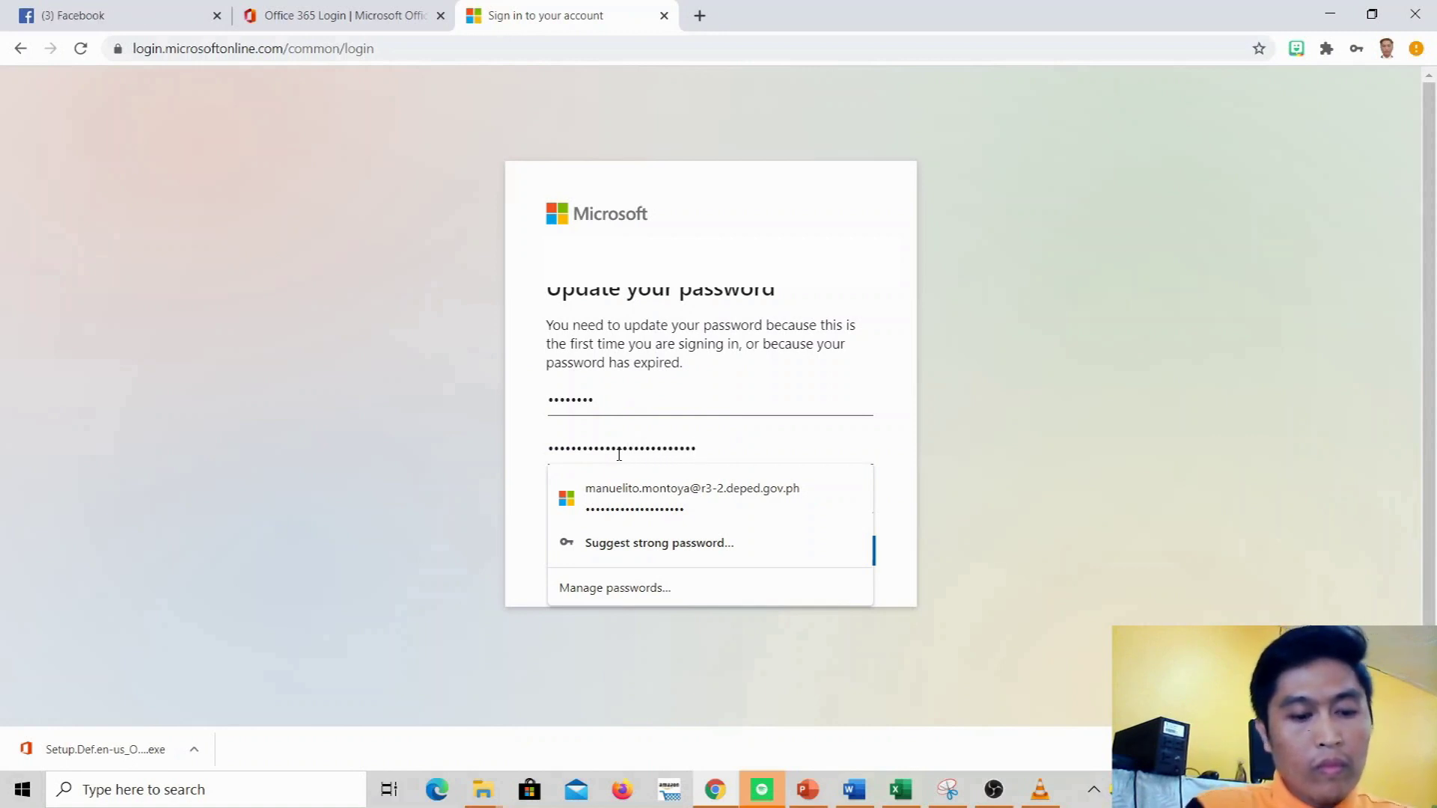
{"action": "left_click", "coordinate": [1104, 469]}
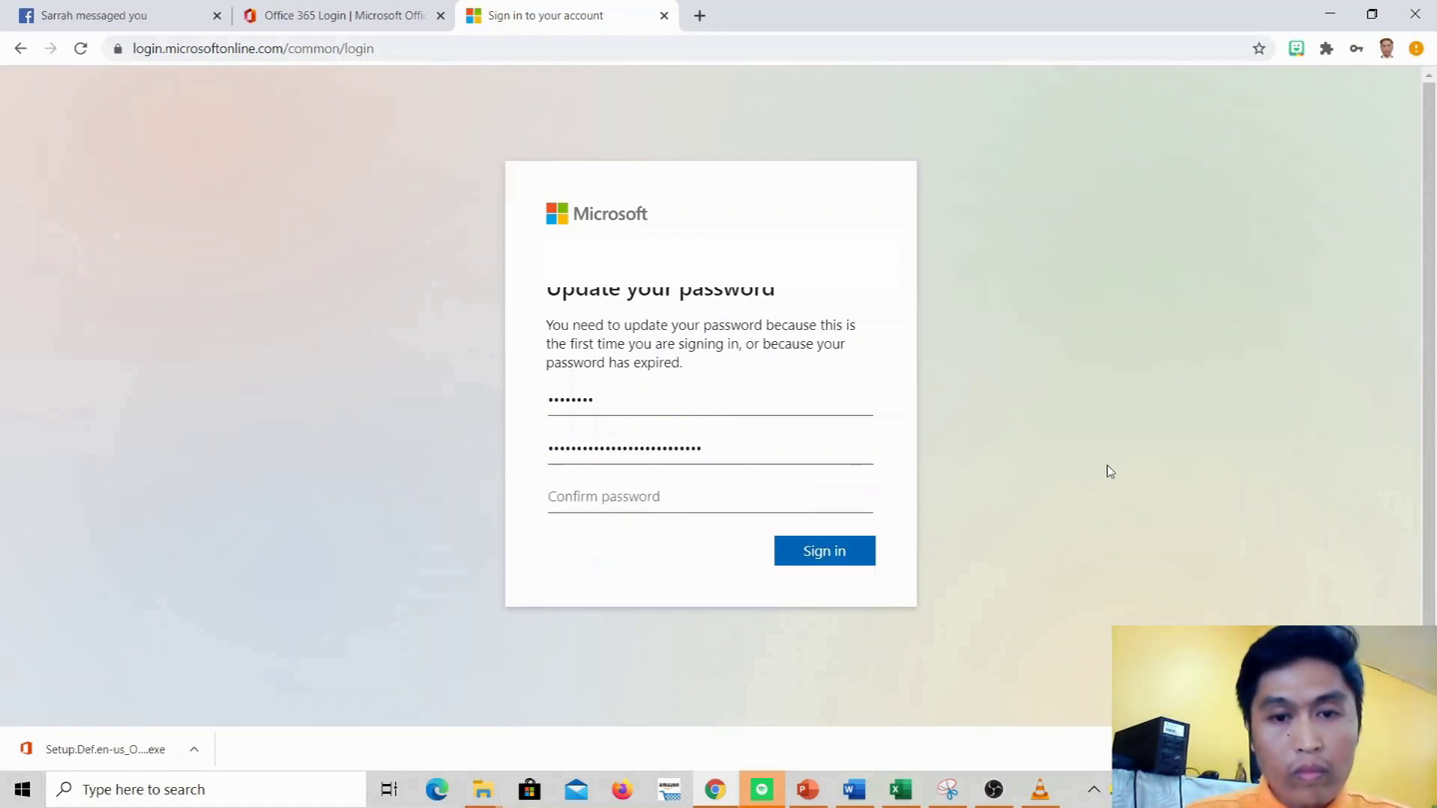
{"action": "left_click", "coordinate": [719, 497]}
{"action": "type", "text": "***********"}
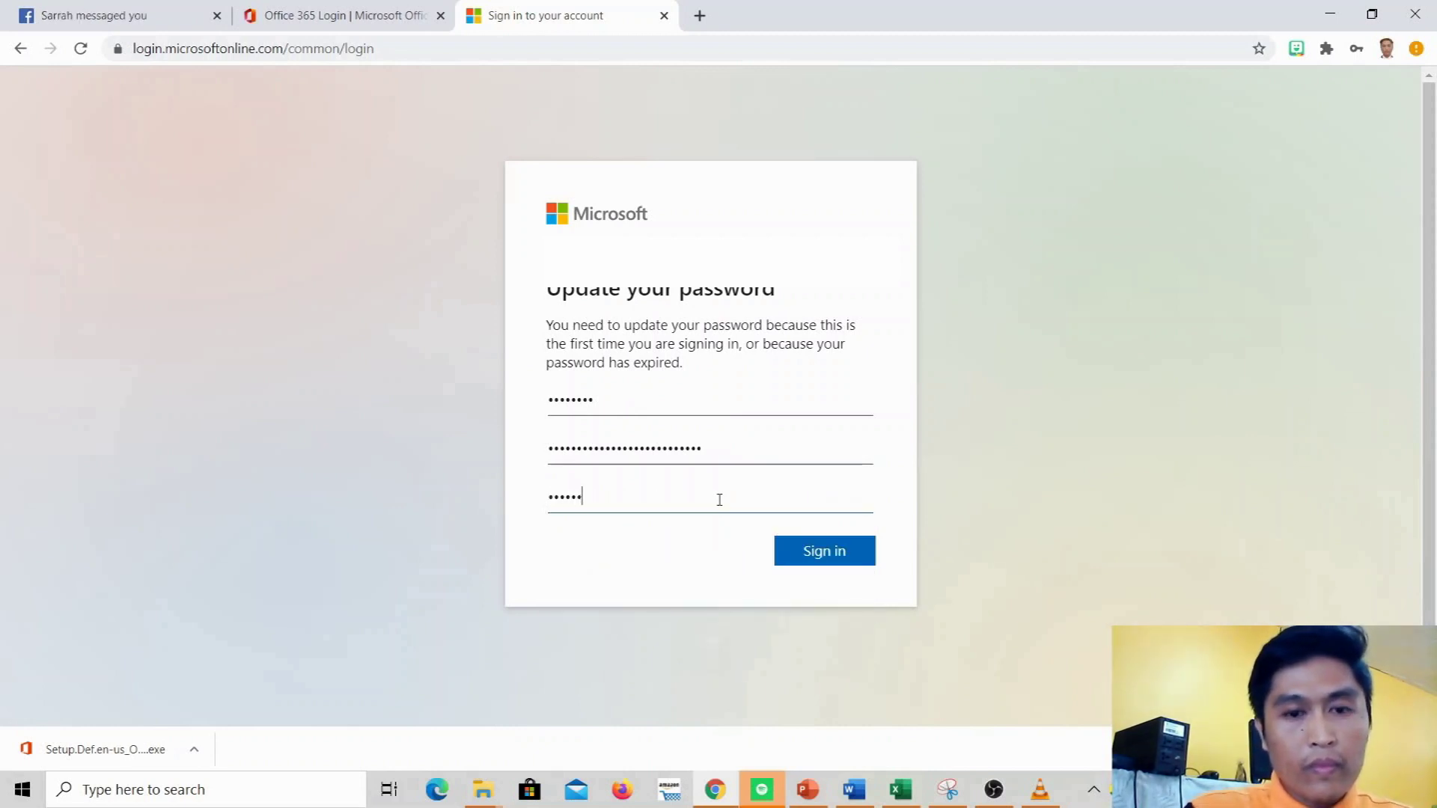
{"action": "type", "text": "***********"}
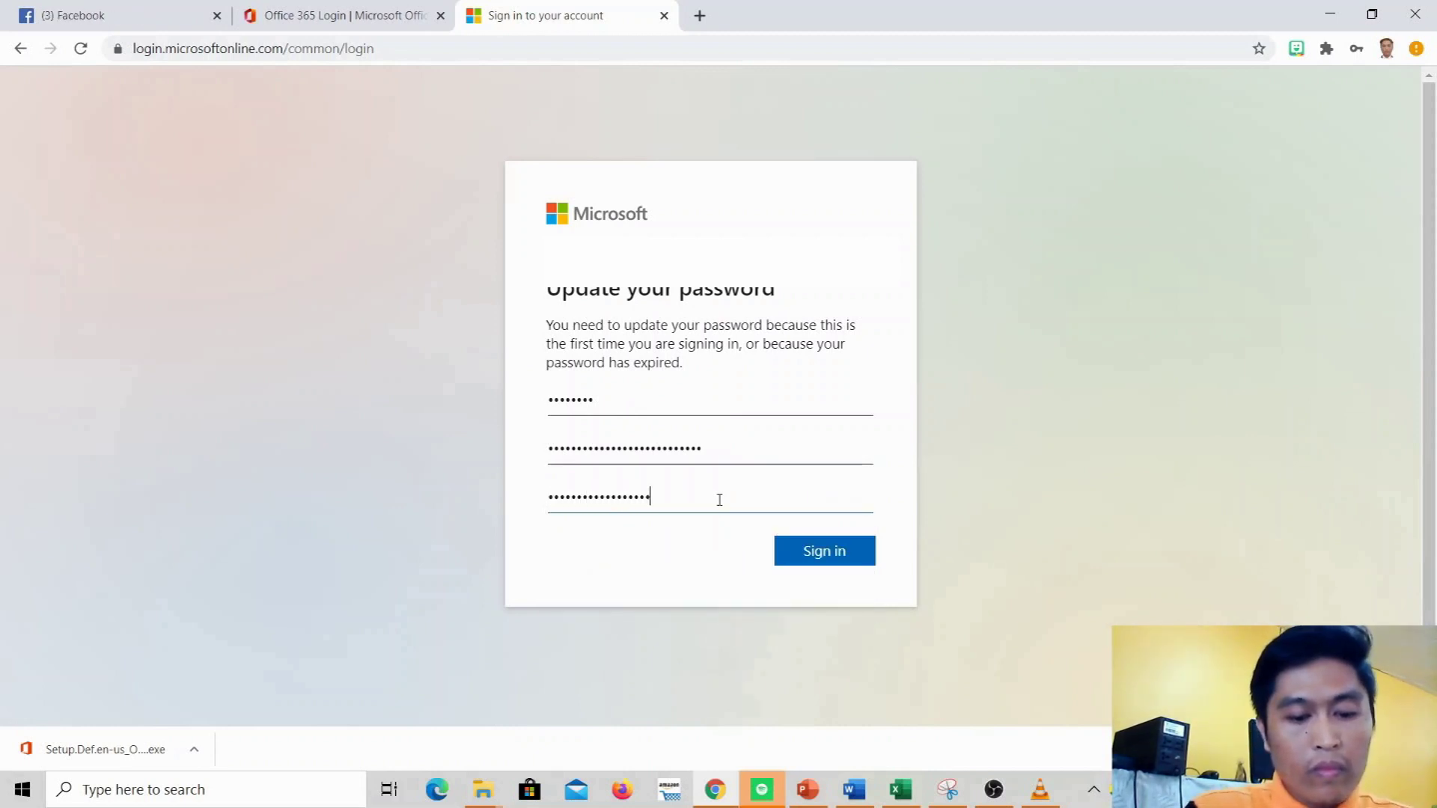
{"action": "type", "text": "*****"}
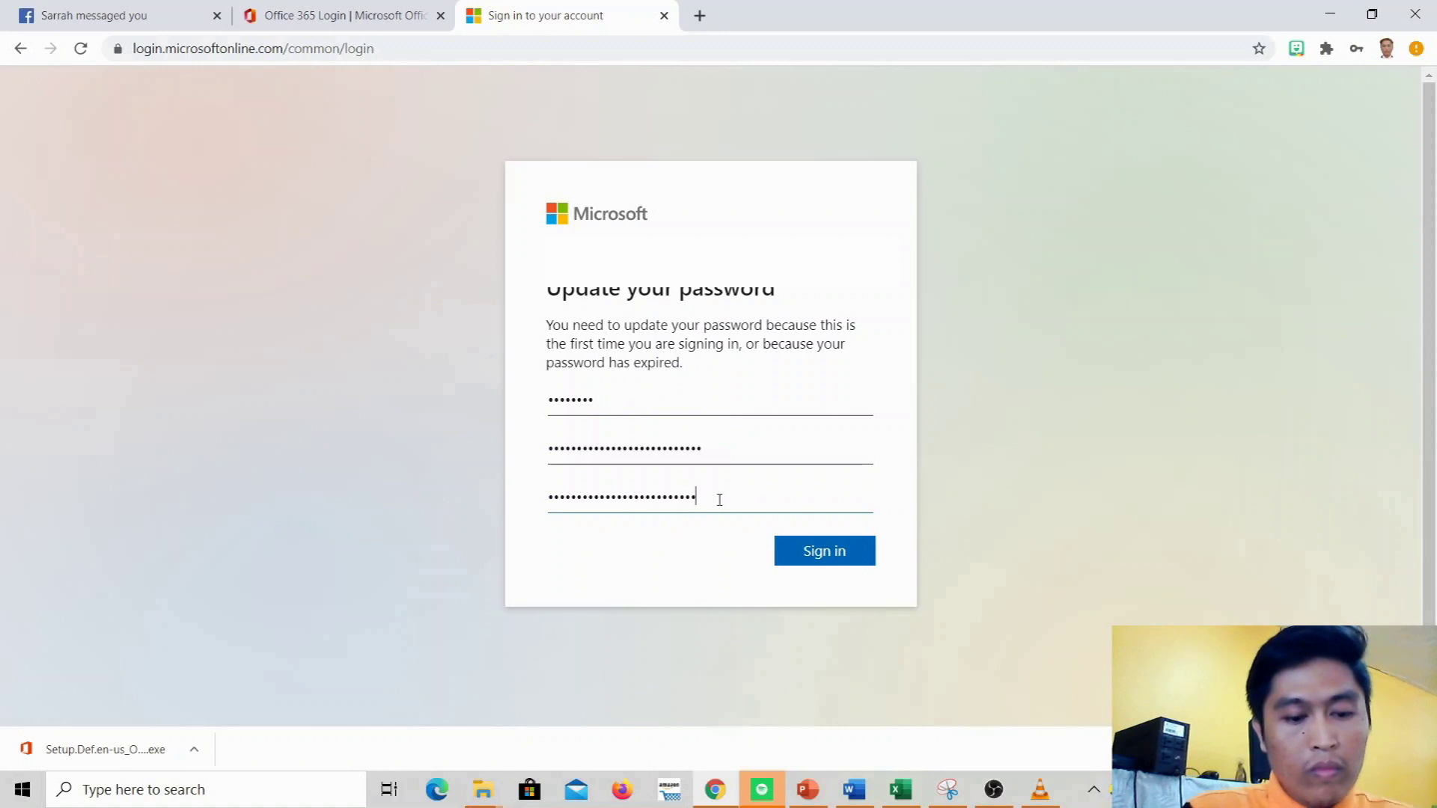
Submit the password change, decline Chrome's offer to save it, and continue past 'More information required'.
{"action": "left_click", "coordinate": [813, 553]}
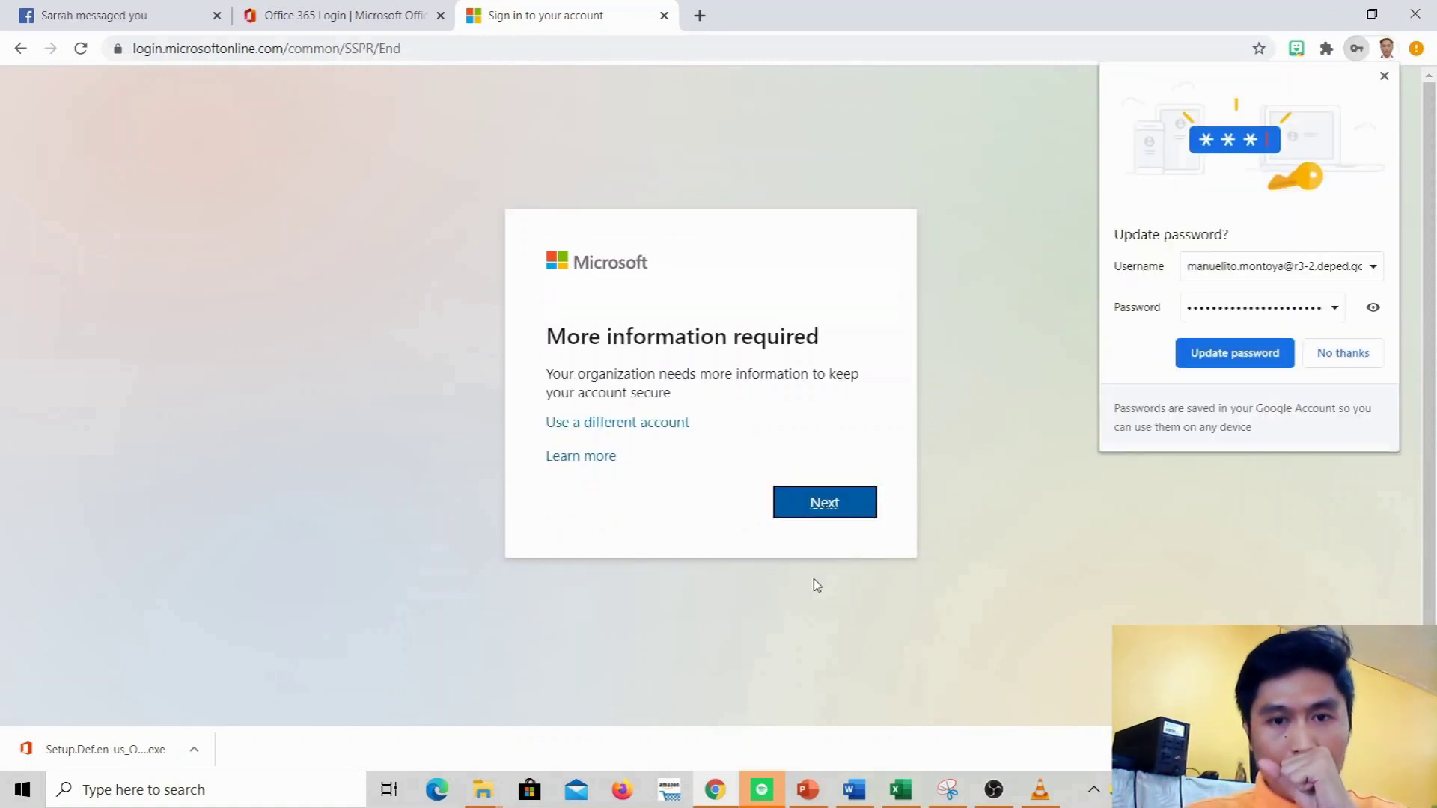
{"action": "left_click", "coordinate": [1347, 355]}
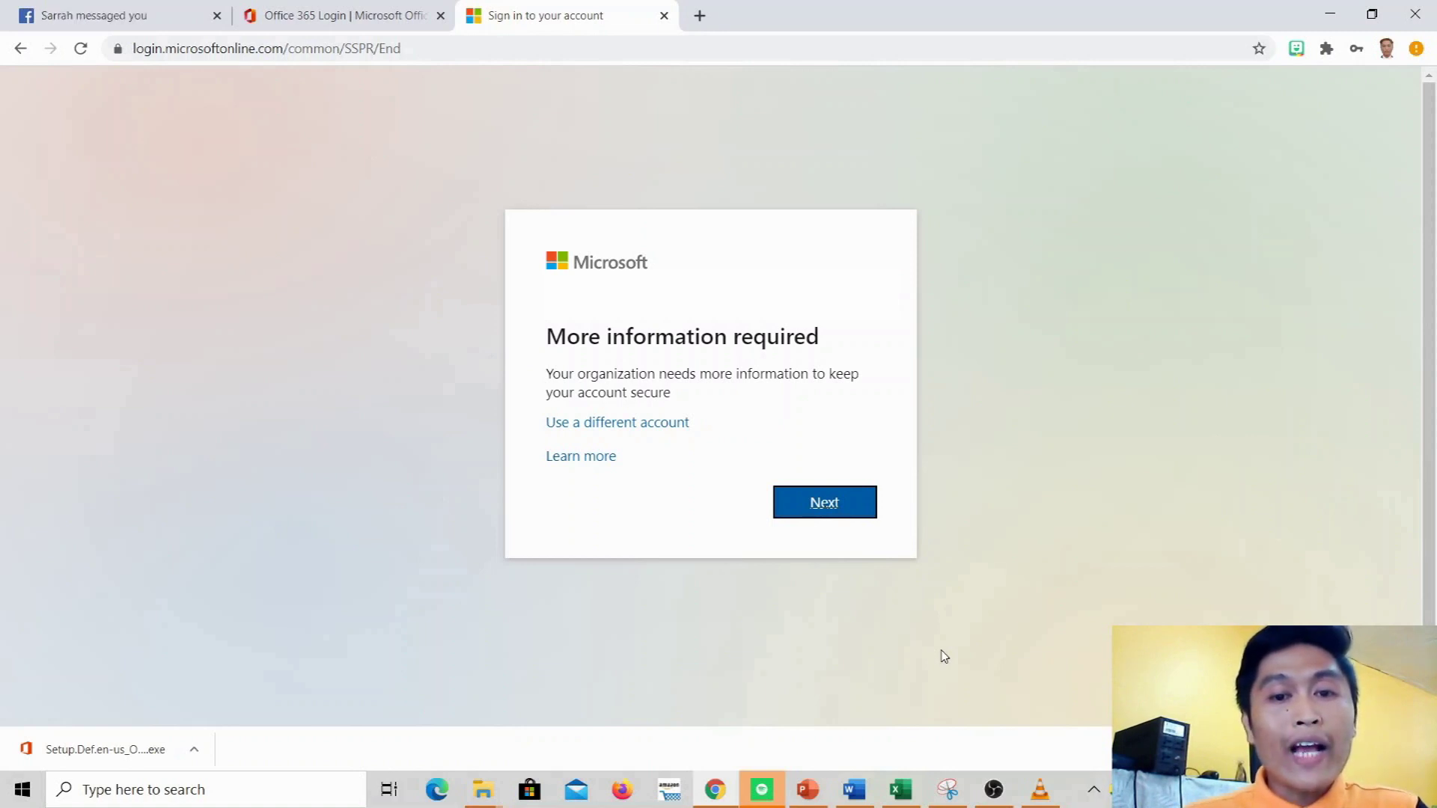
{"action": "left_click", "coordinate": [848, 516]}
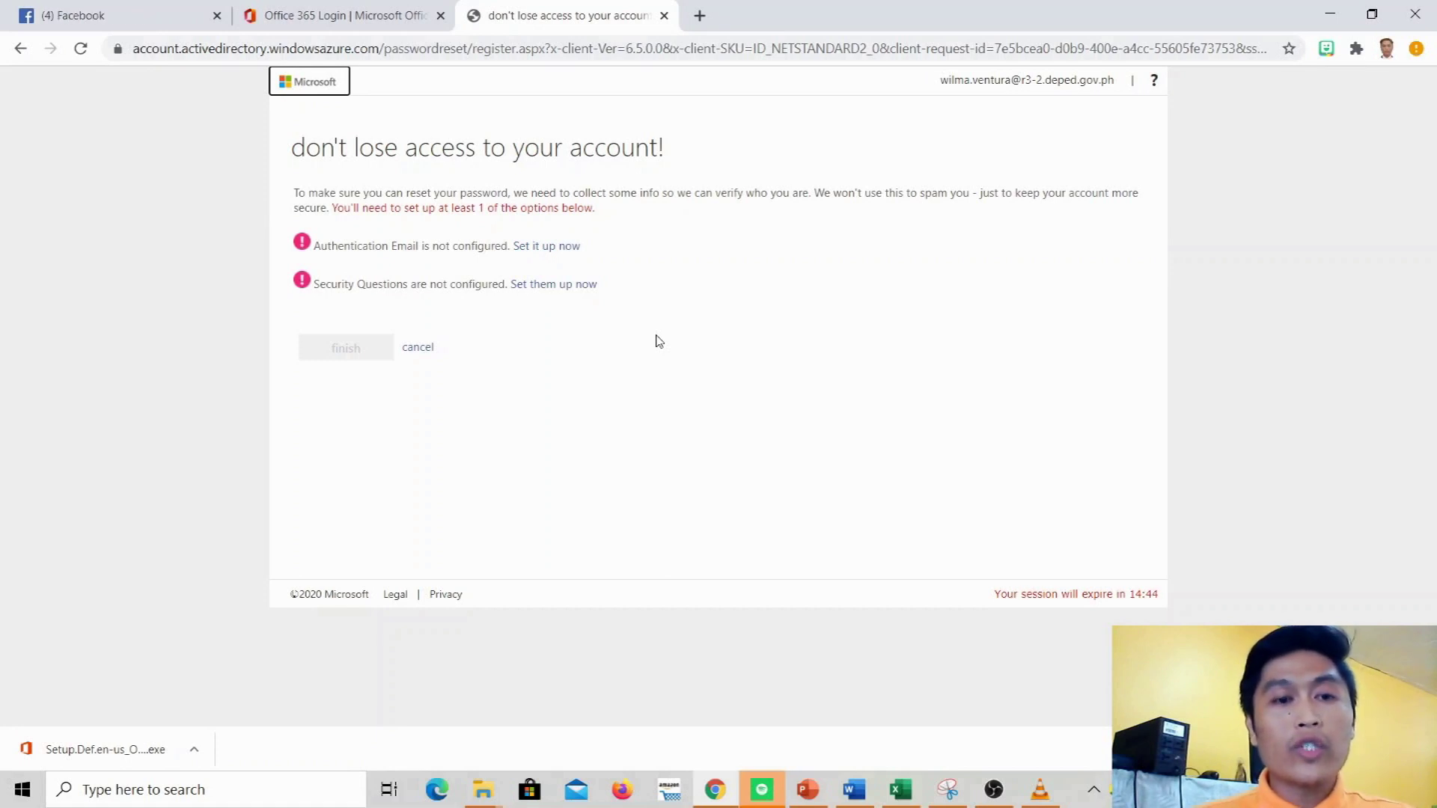
Enter a personal email address as the authentication email for account recovery.
{"action": "left_click", "coordinate": [563, 247]}
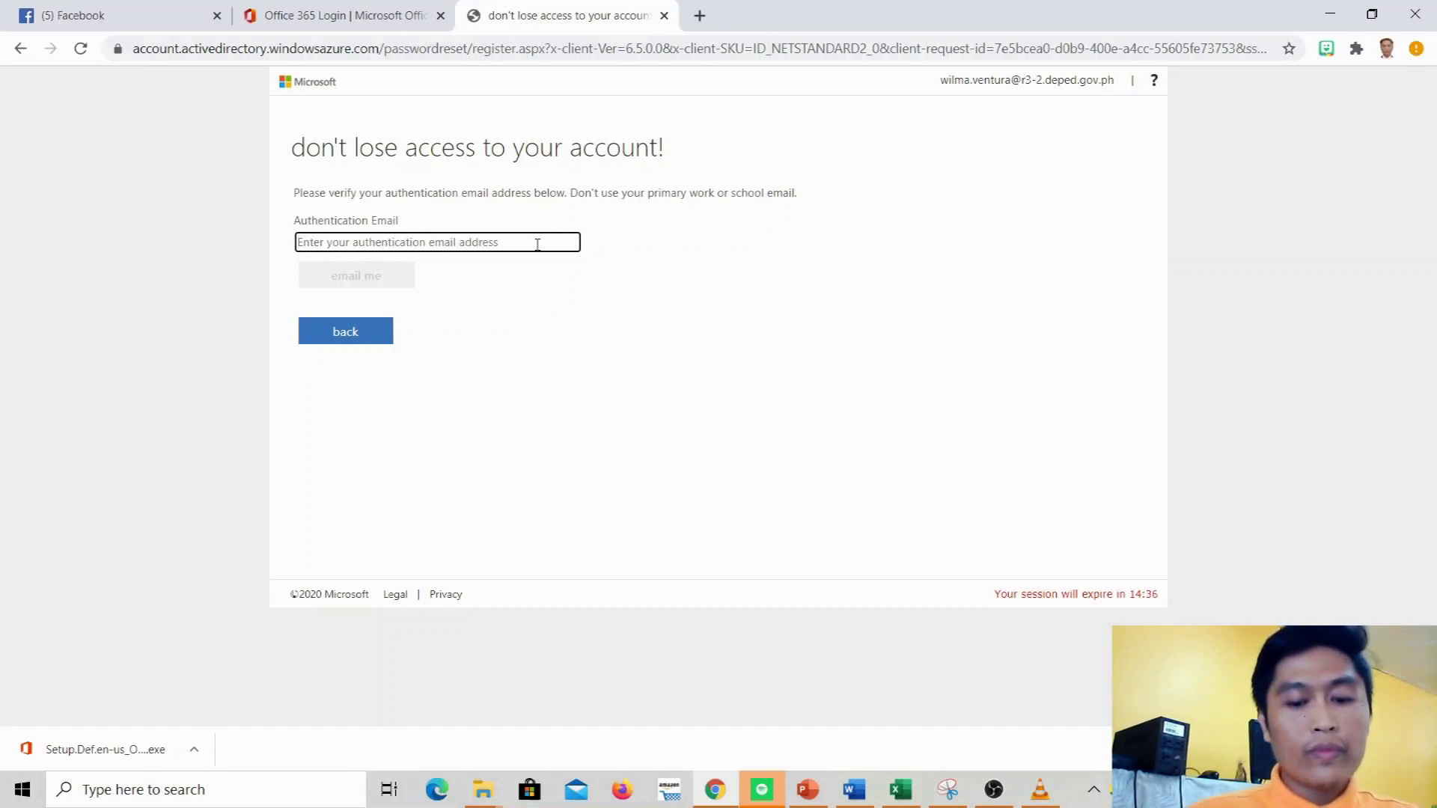
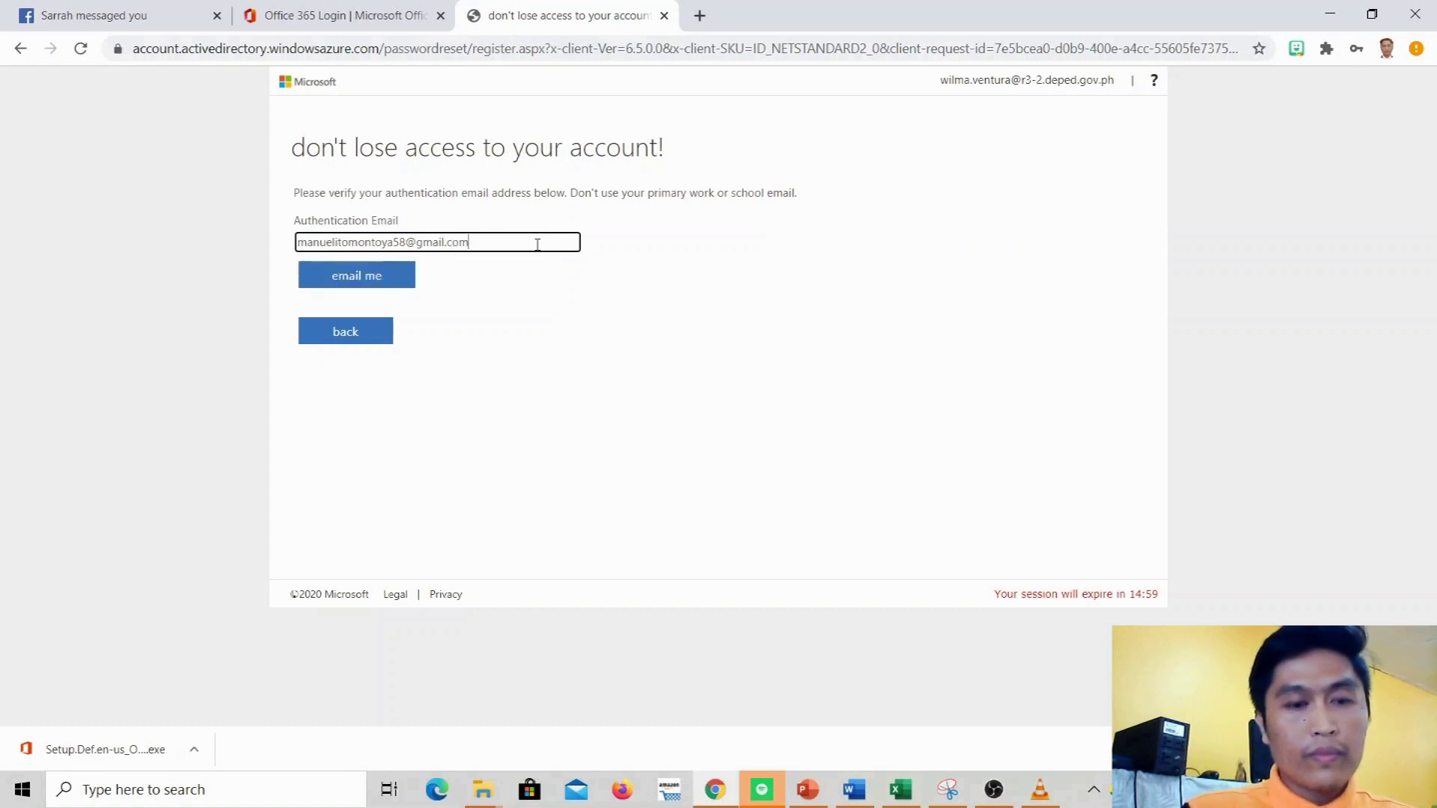
Request the verification email, enter the emailed code, and choose to set up security questions now.
{"action": "left_click", "coordinate": [373, 276]}
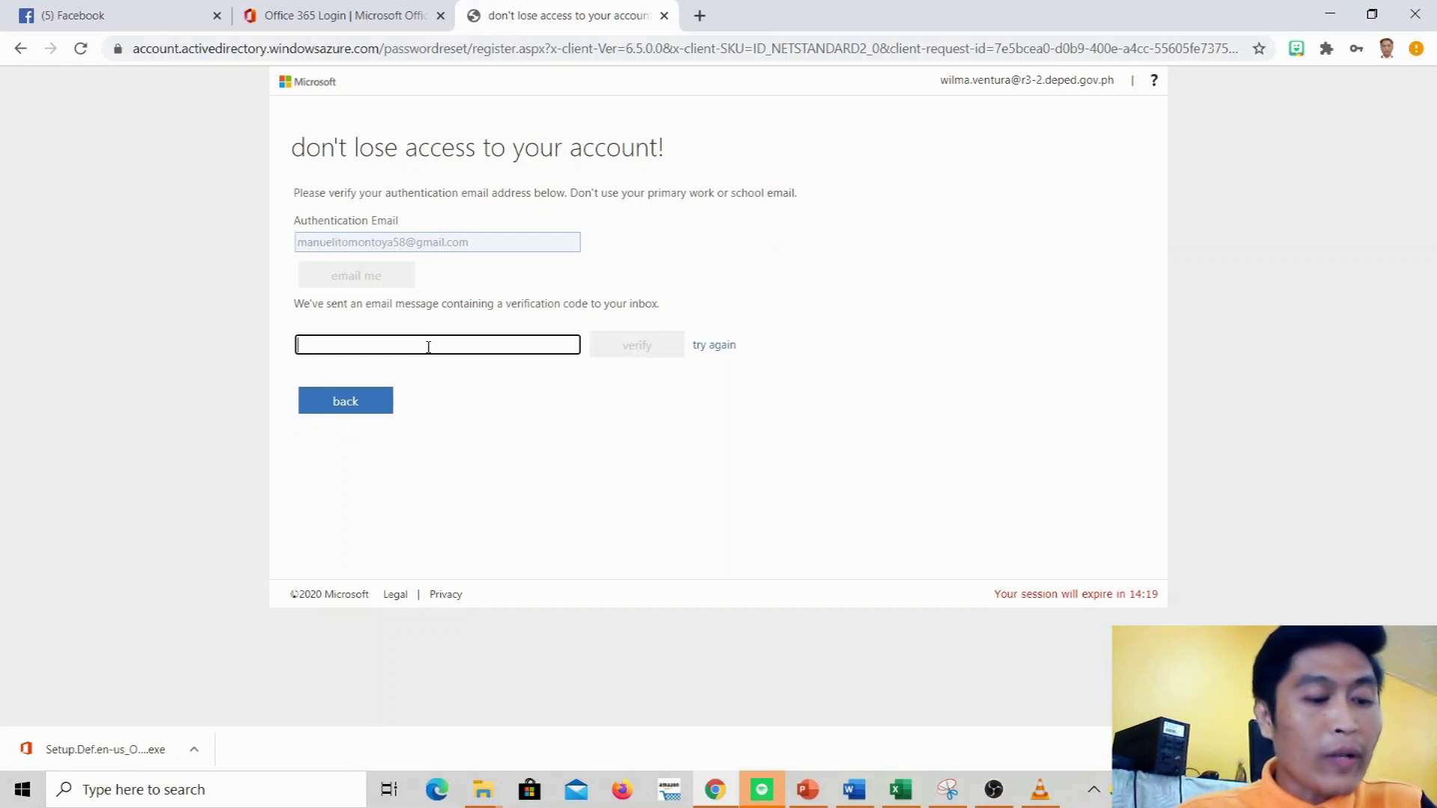
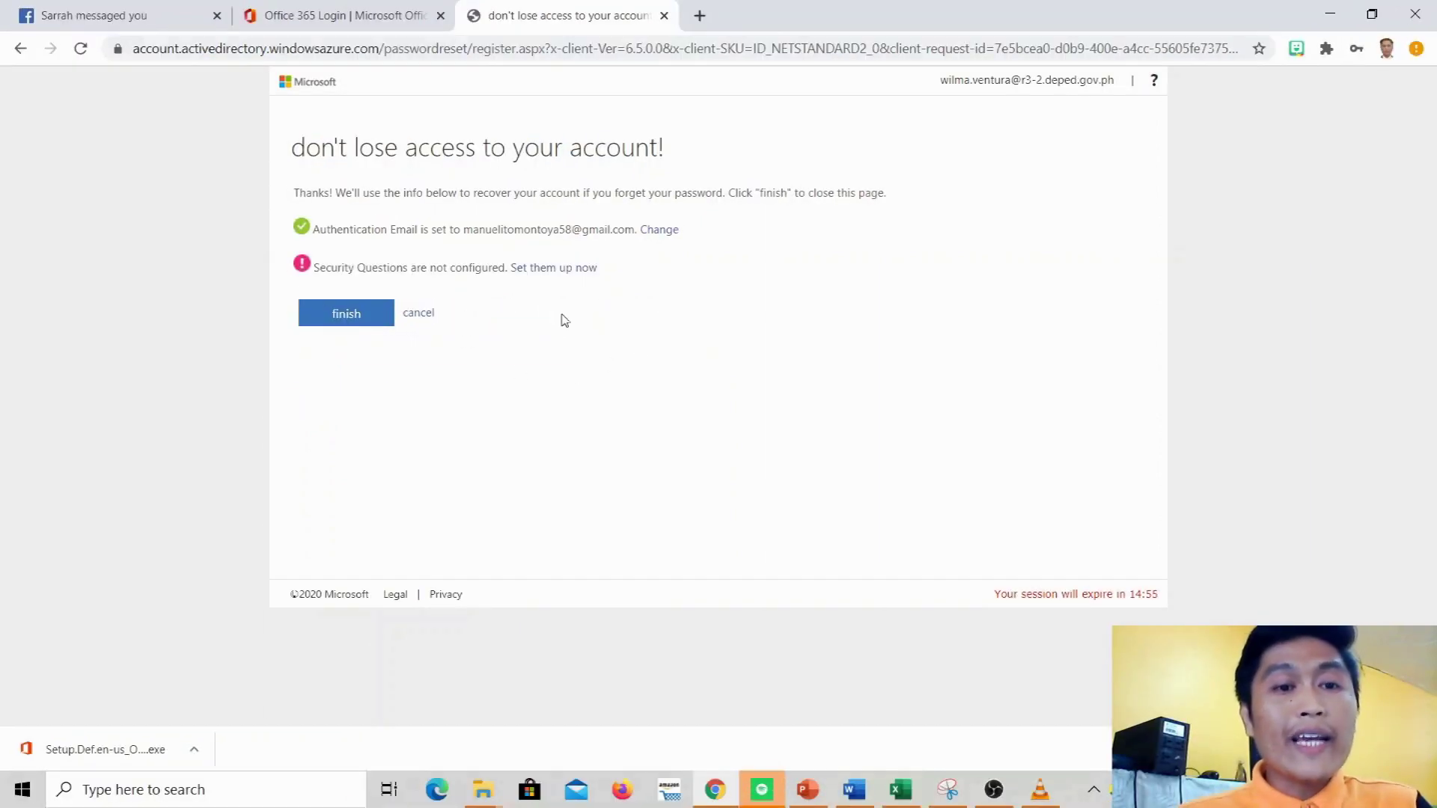
{"action": "left_click", "coordinate": [554, 270]}
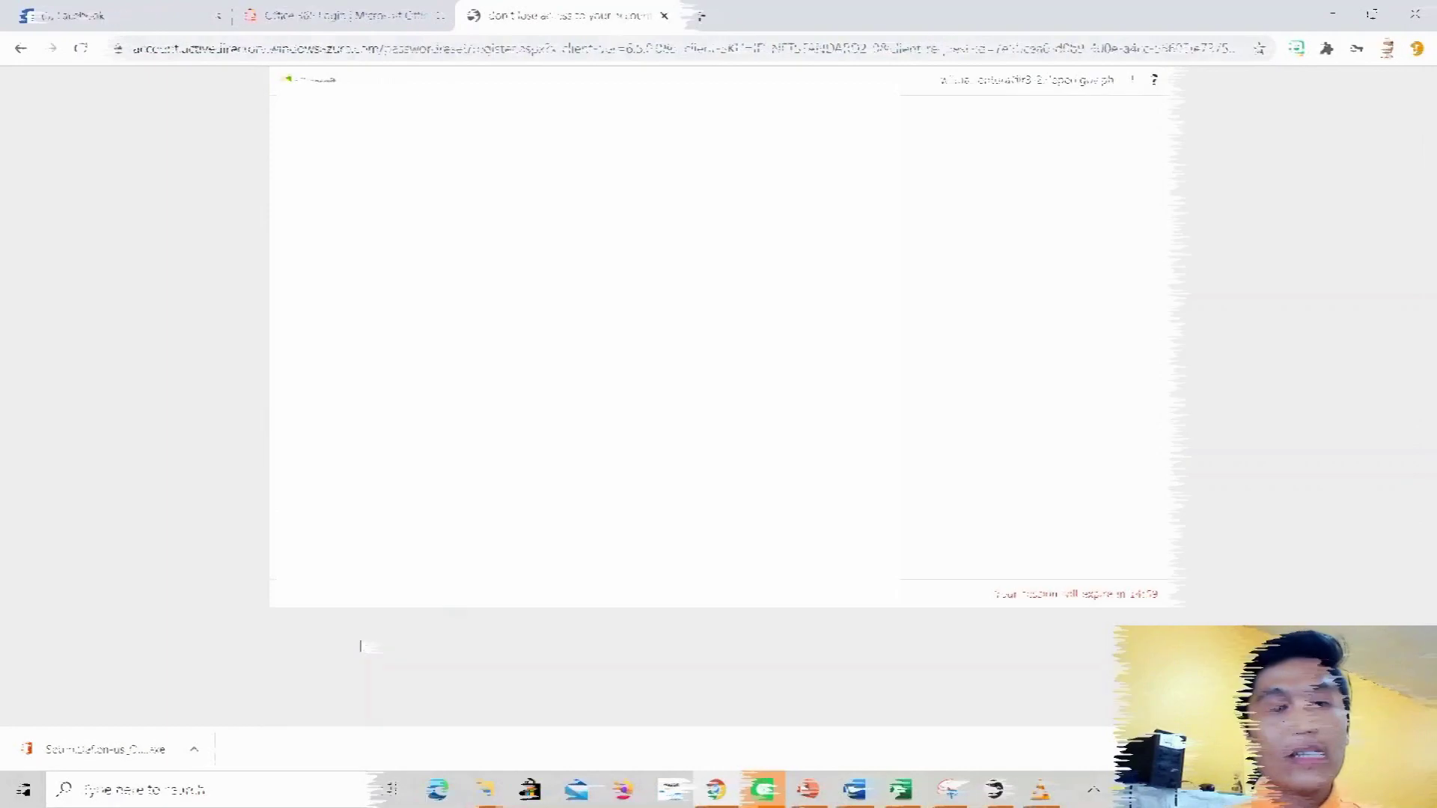
Finish the five security questions setup.
{"action": "left_click", "coordinate": [362, 311]}
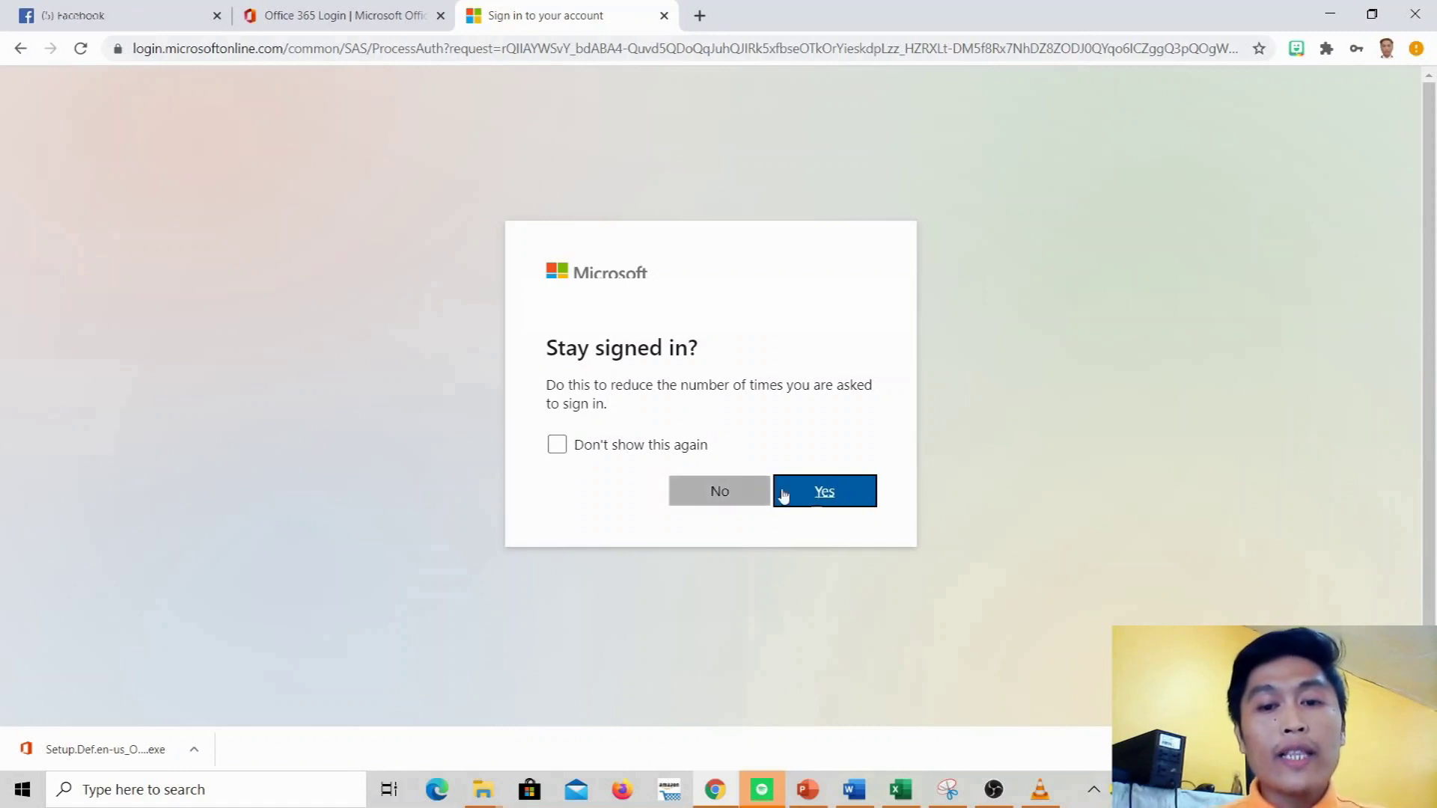
Answer Yes to 'Stay signed in?' and close the Office 365 welcome dialog.
{"action": "left_click", "coordinate": [840, 504]}
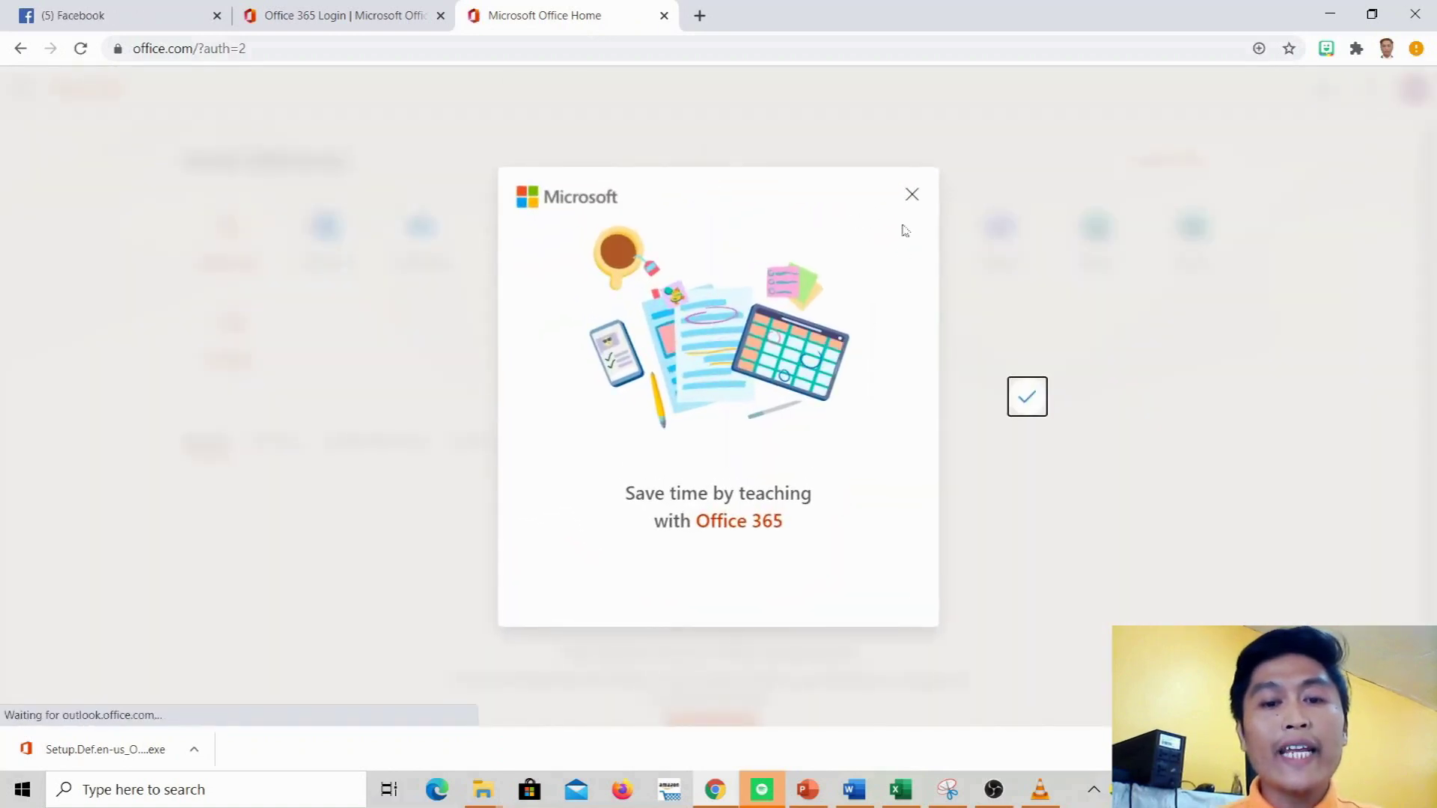
{"action": "left_click", "coordinate": [912, 196]}
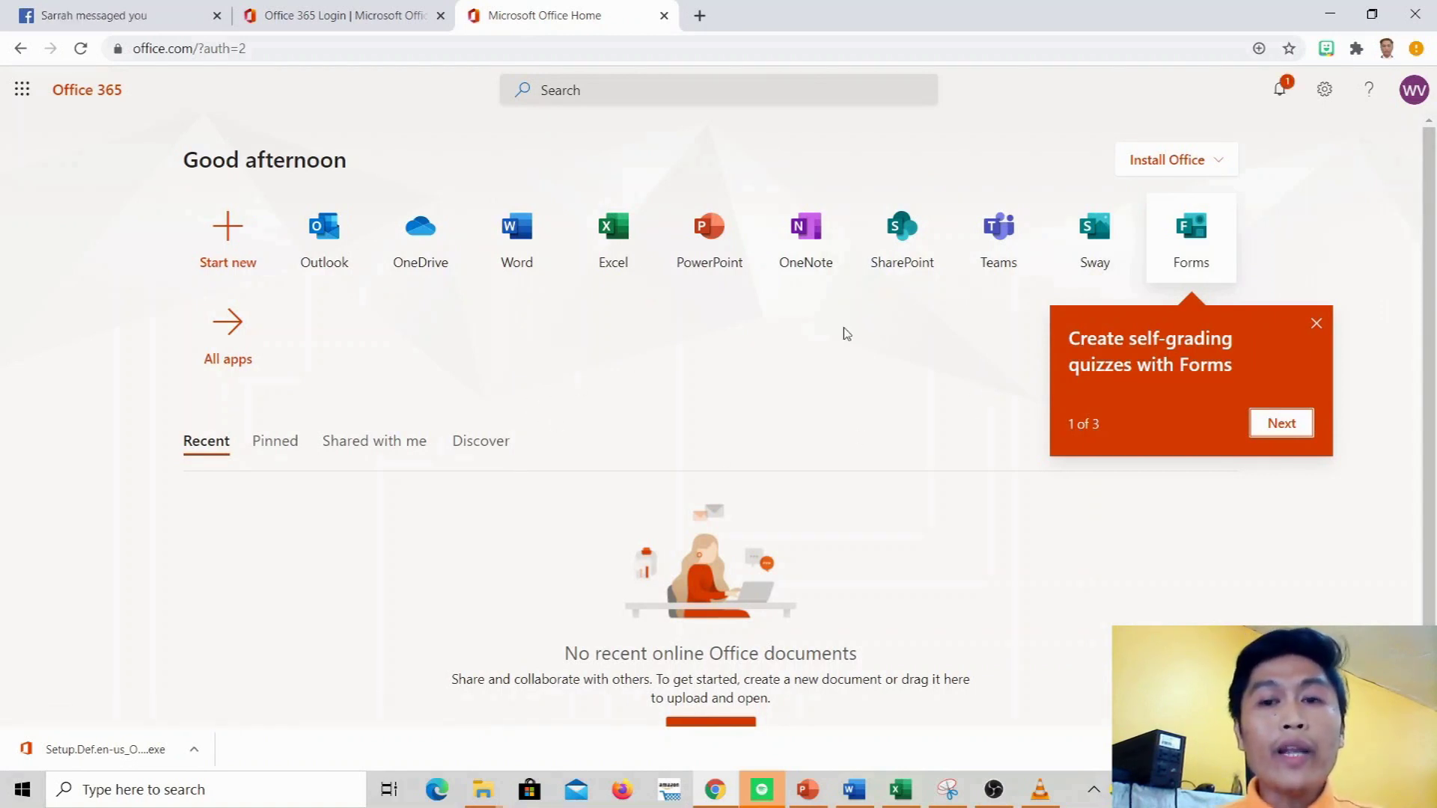
Dismiss the Forms quiz tip and download the Office 365 apps installer (OfficeSetup.exe) via Install Office.
{"action": "left_click", "coordinate": [1216, 162]}
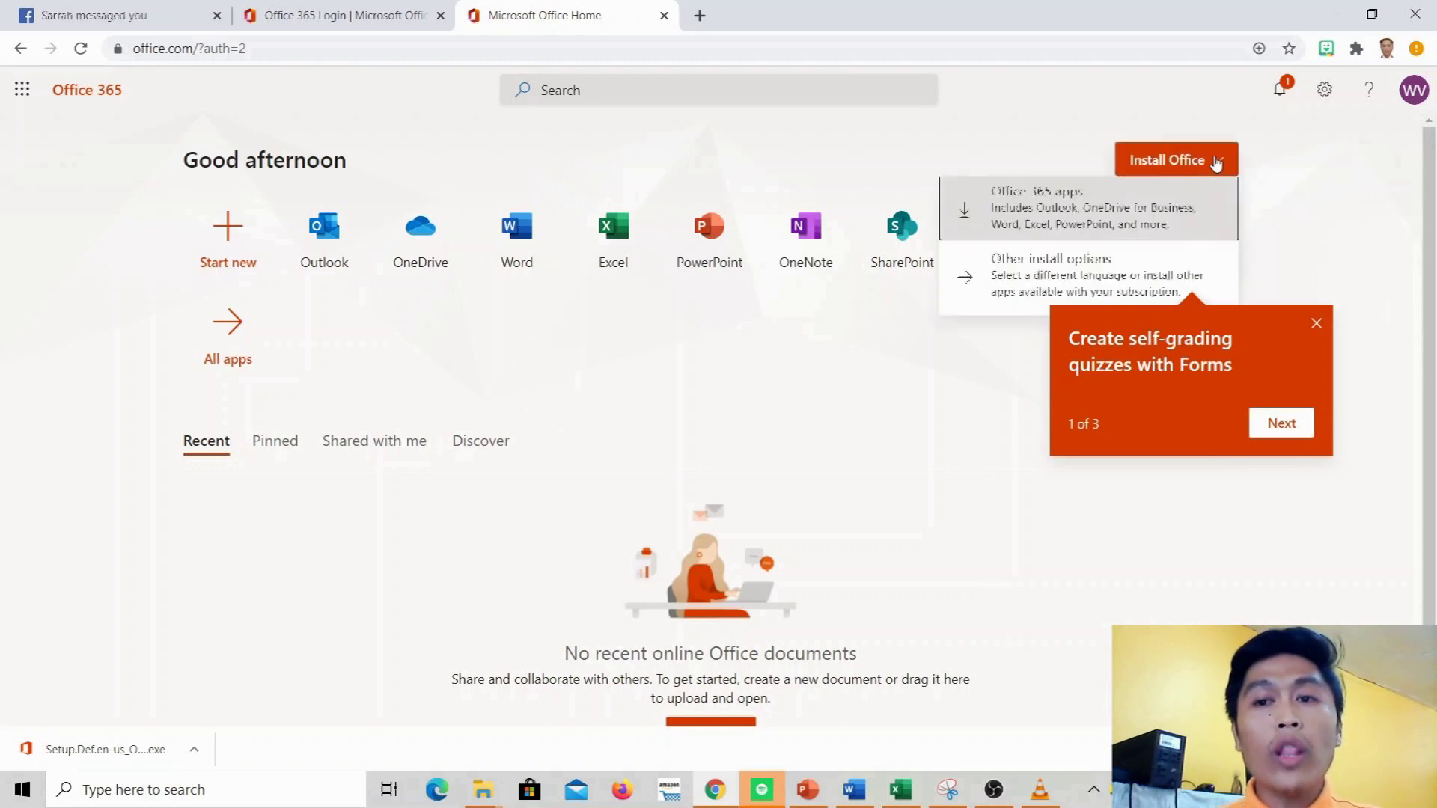
{"action": "left_click", "coordinate": [1316, 323]}
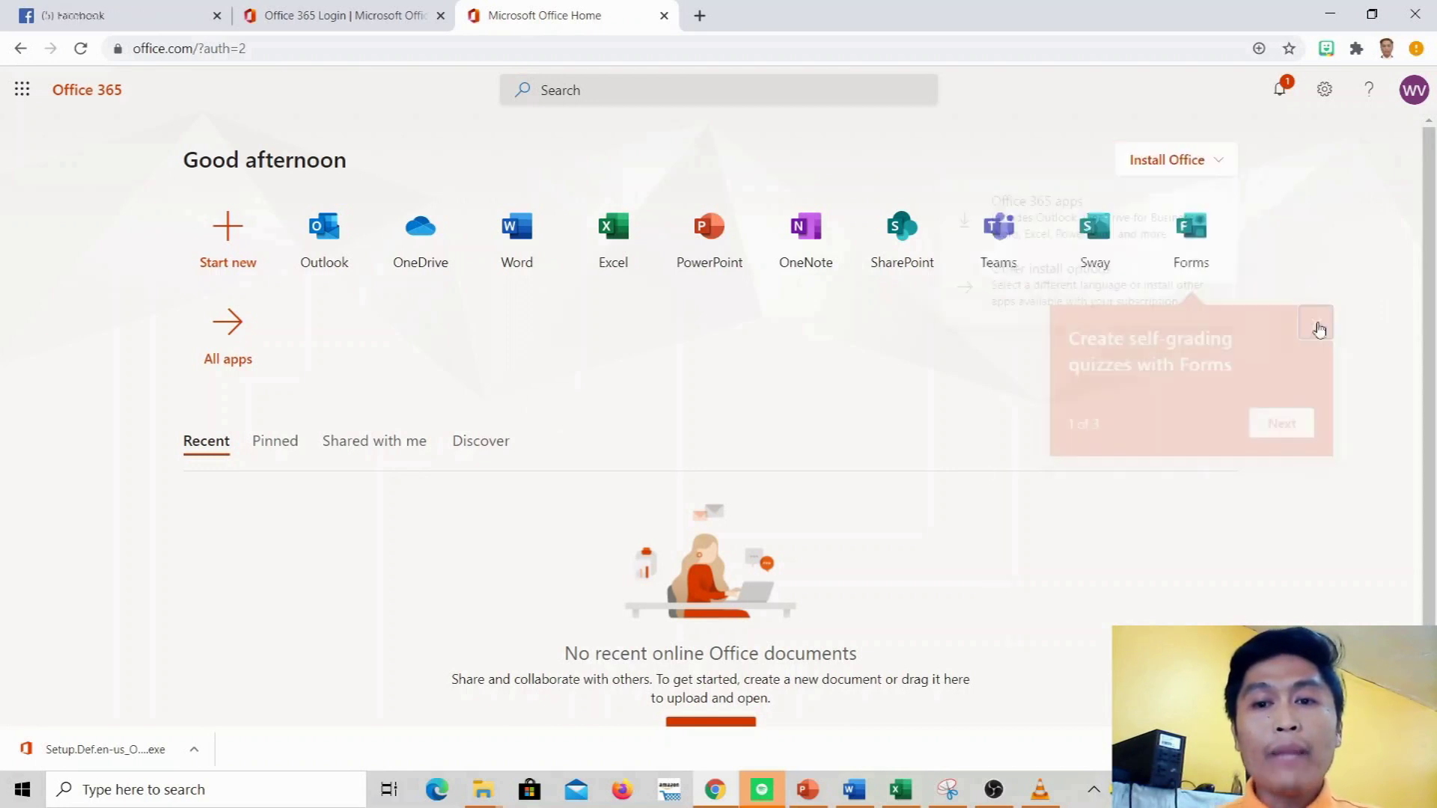
{"action": "left_click", "coordinate": [1213, 161]}
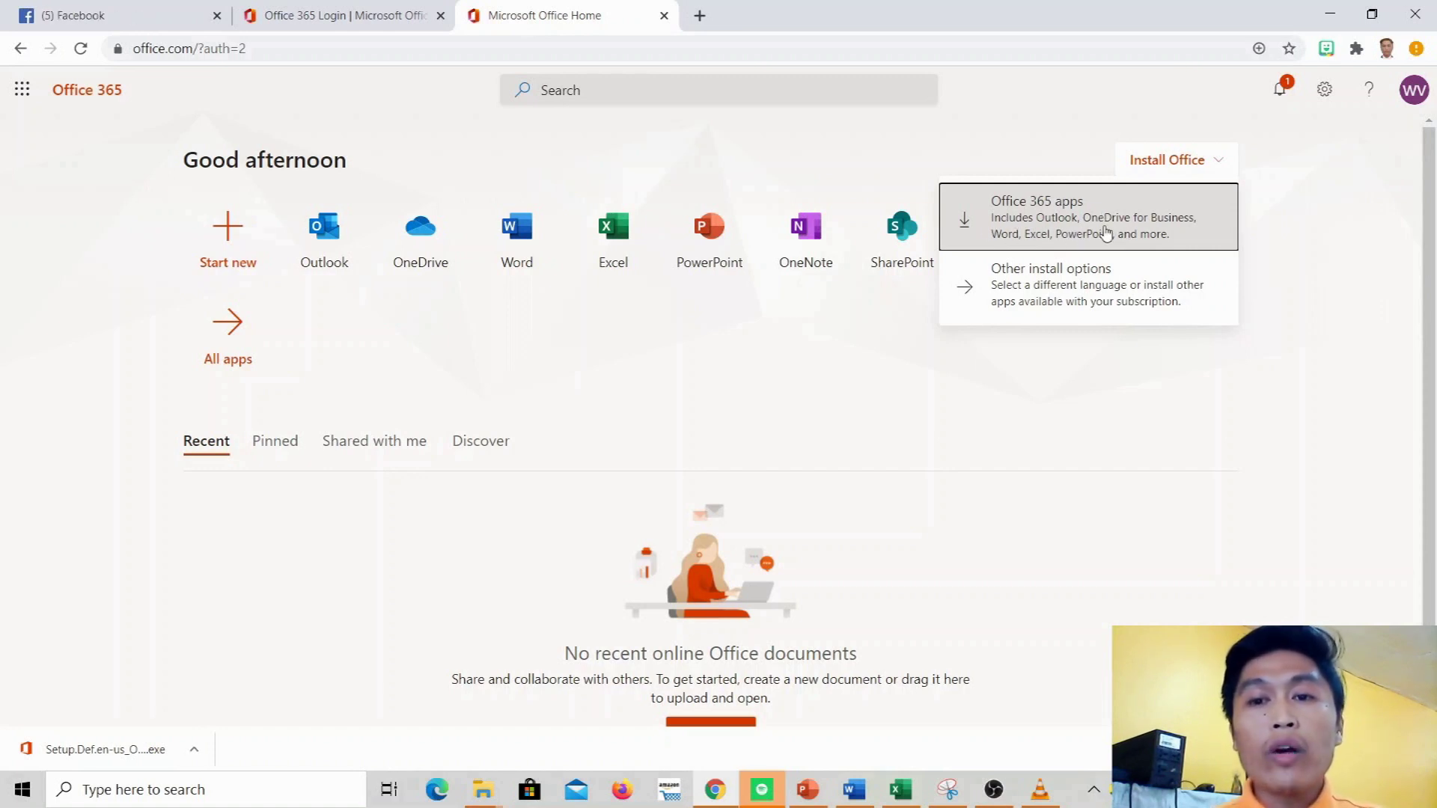
{"action": "left_click", "coordinate": [1106, 233]}
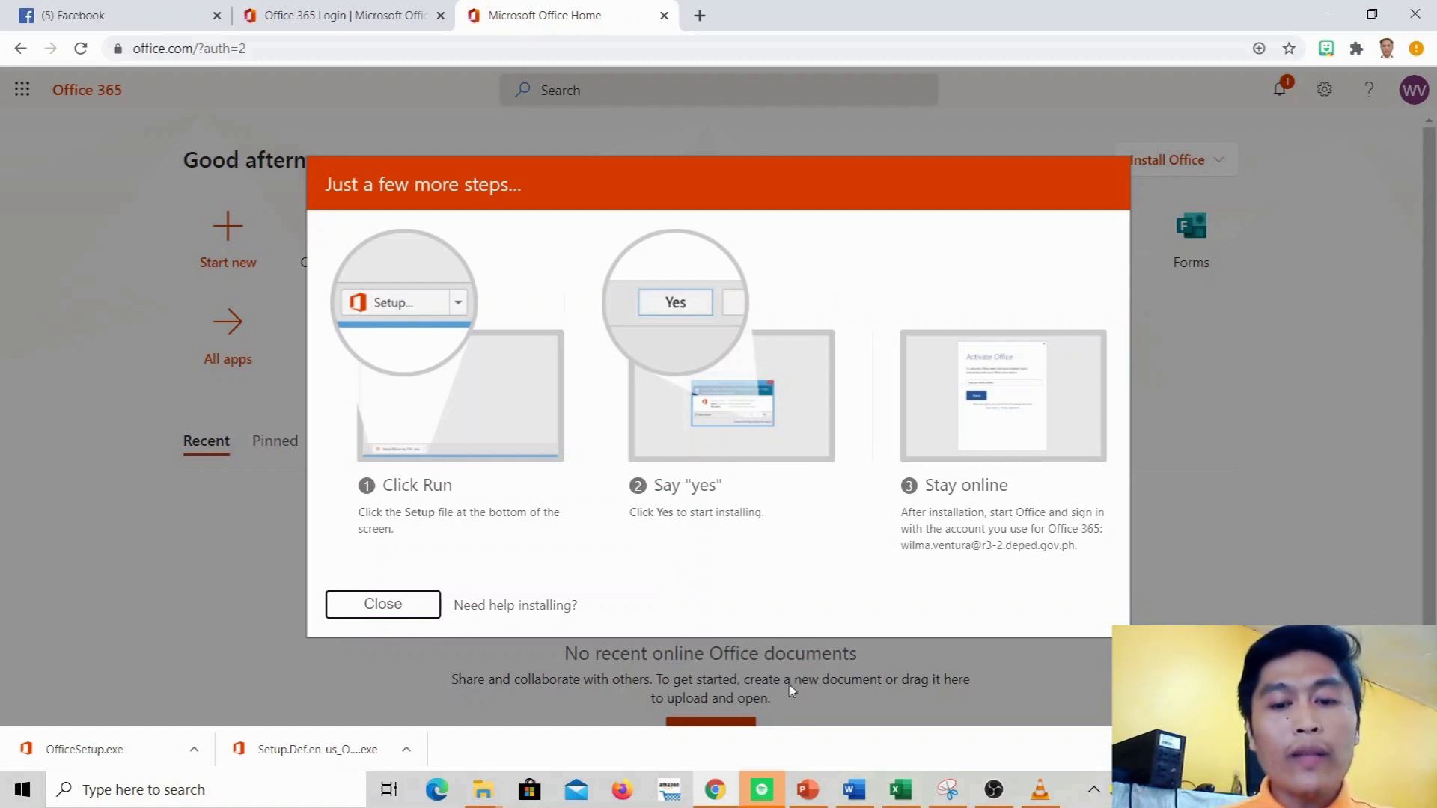
{"action": "left_click", "coordinate": [807, 789]}
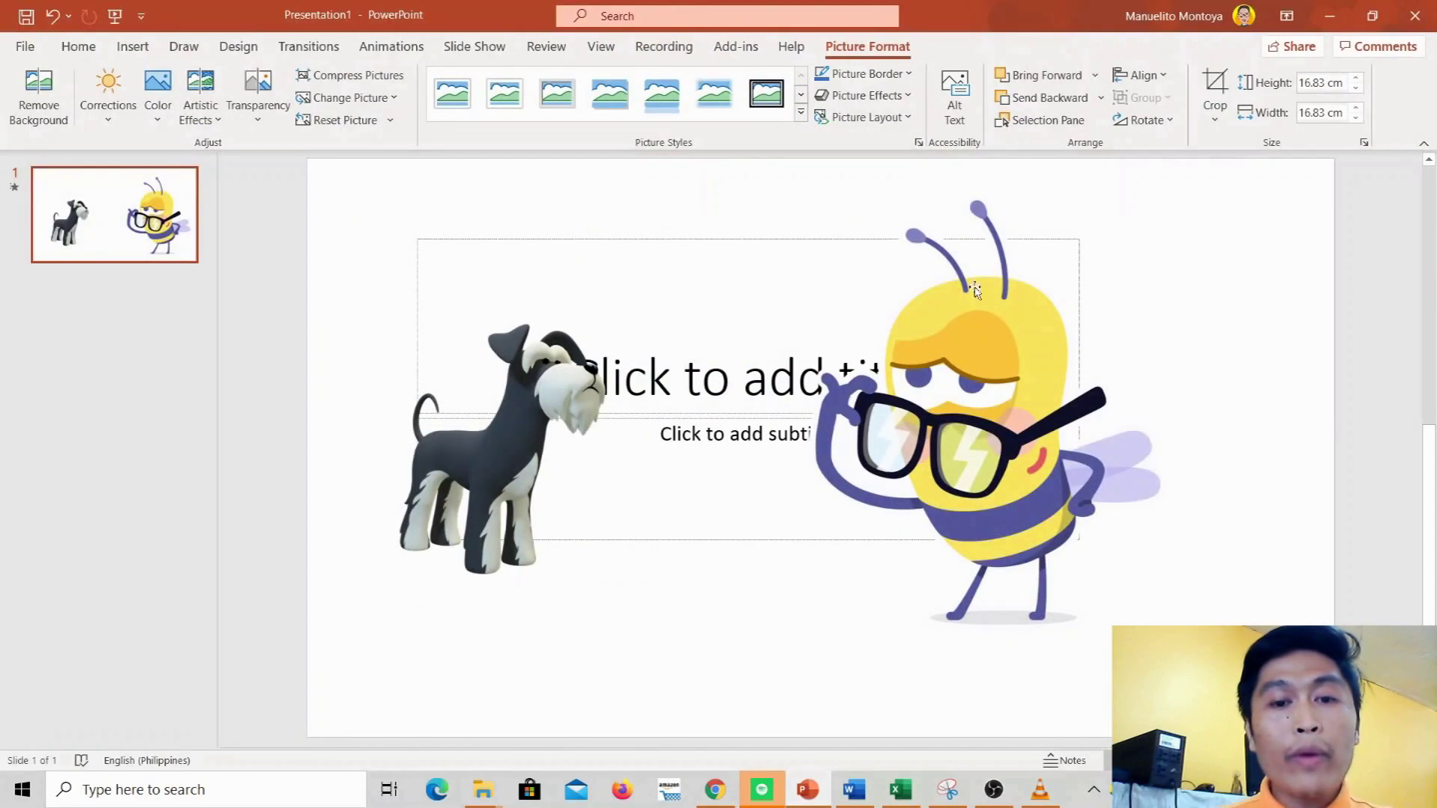
Delete the bee picture, then the dog picture, from Presentation1's slide.
{"action": "left_click", "coordinate": [998, 341]}
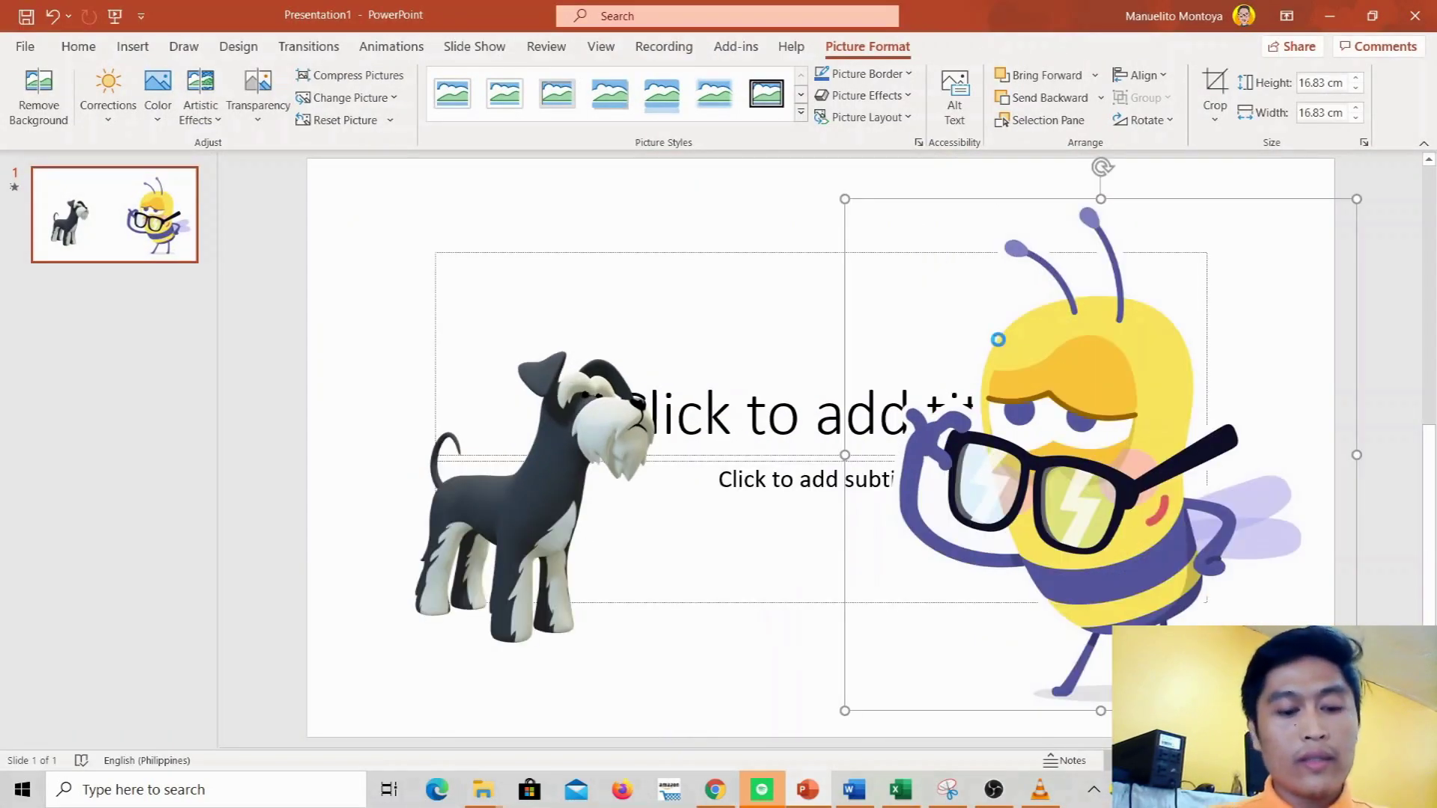
{"action": "key", "text": "Delete"}
{"action": "left_click", "coordinate": [524, 434]}
{"action": "left_click", "coordinate": [559, 514]}
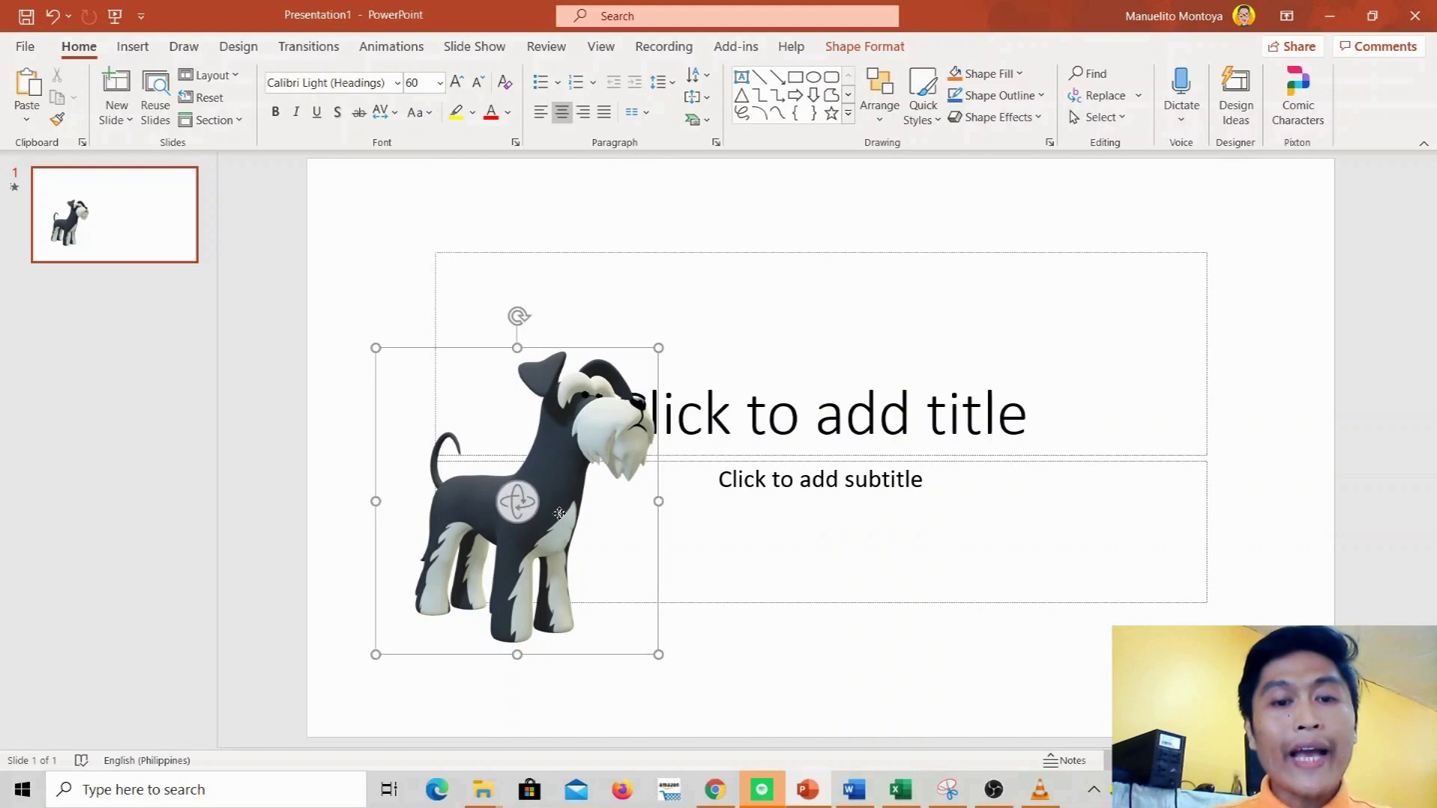
{"action": "key", "text": "Delete"}
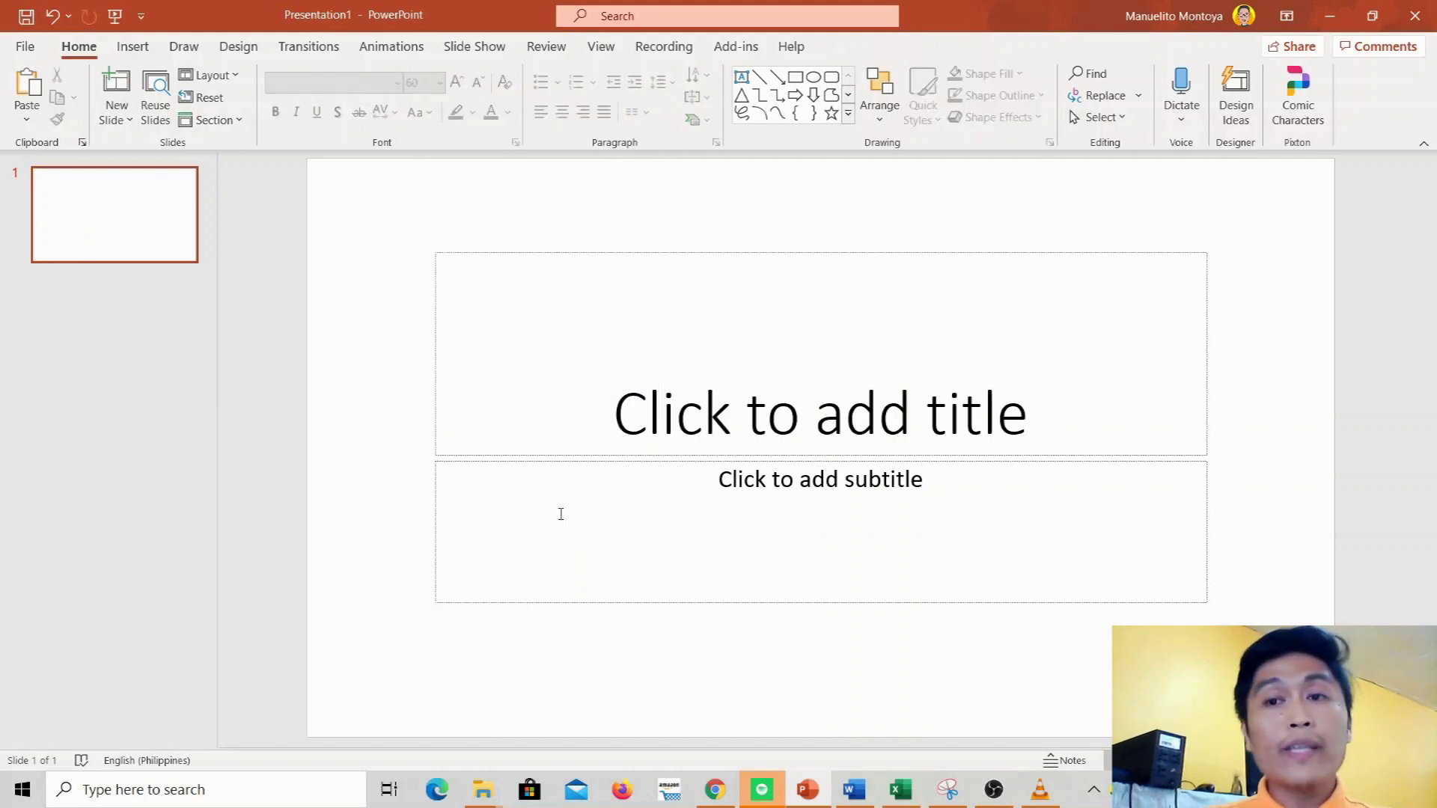